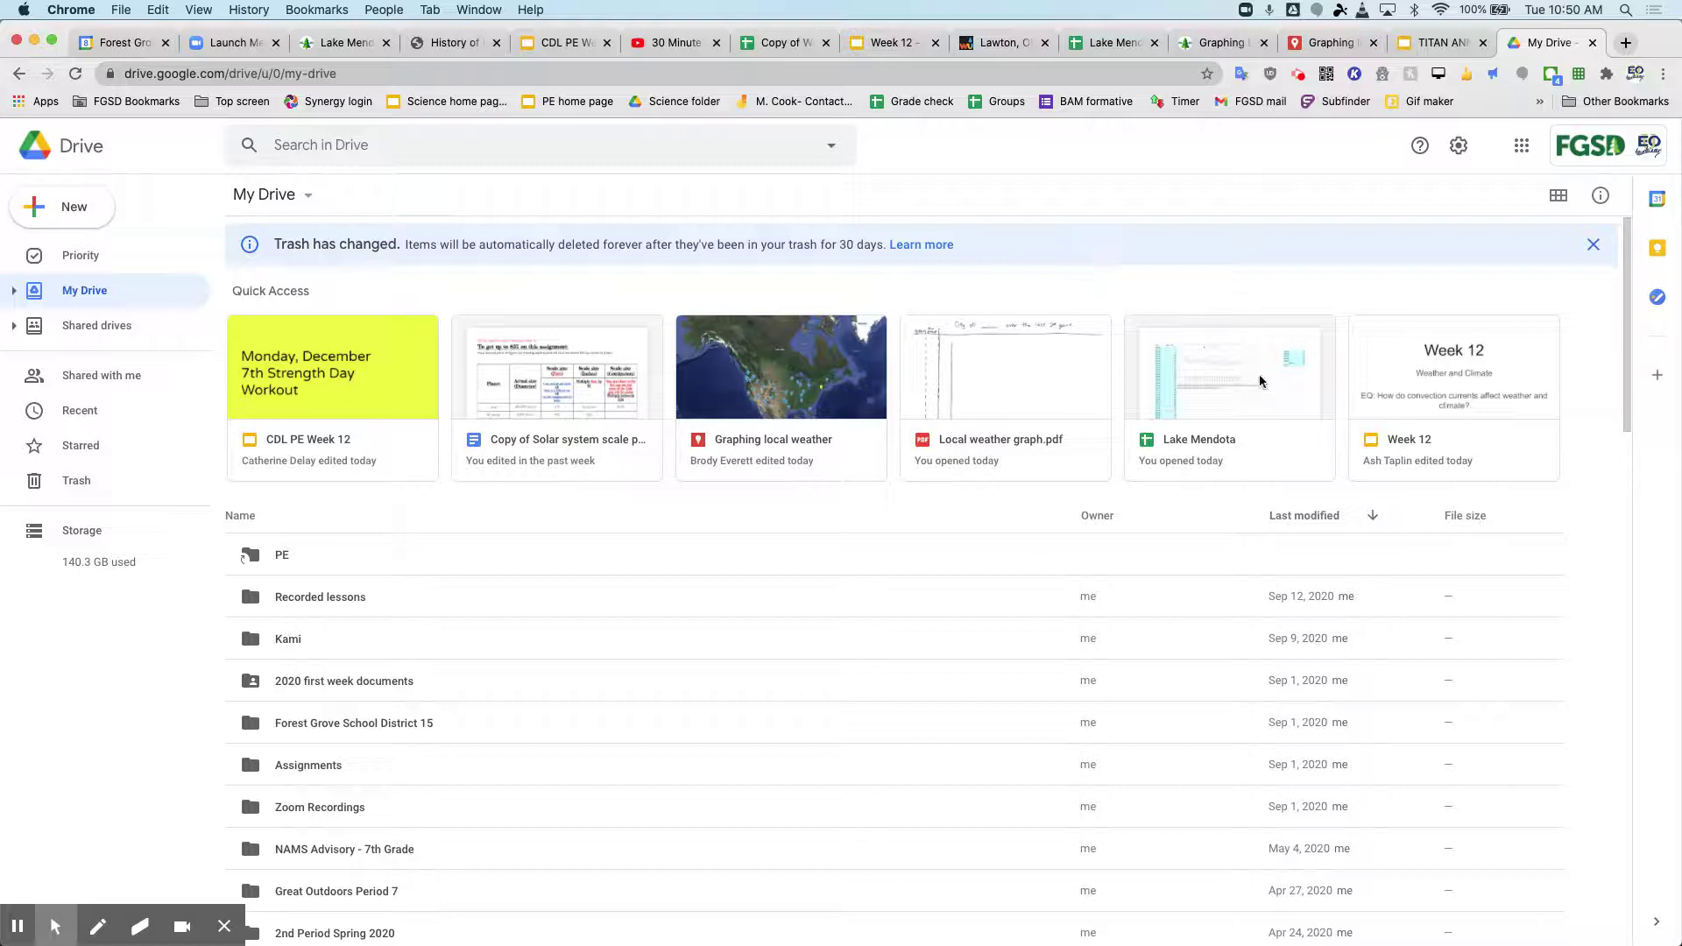
Create a new Google Sheets spreadsheet from Drive and name it "Lake mendota".
click(62, 204)
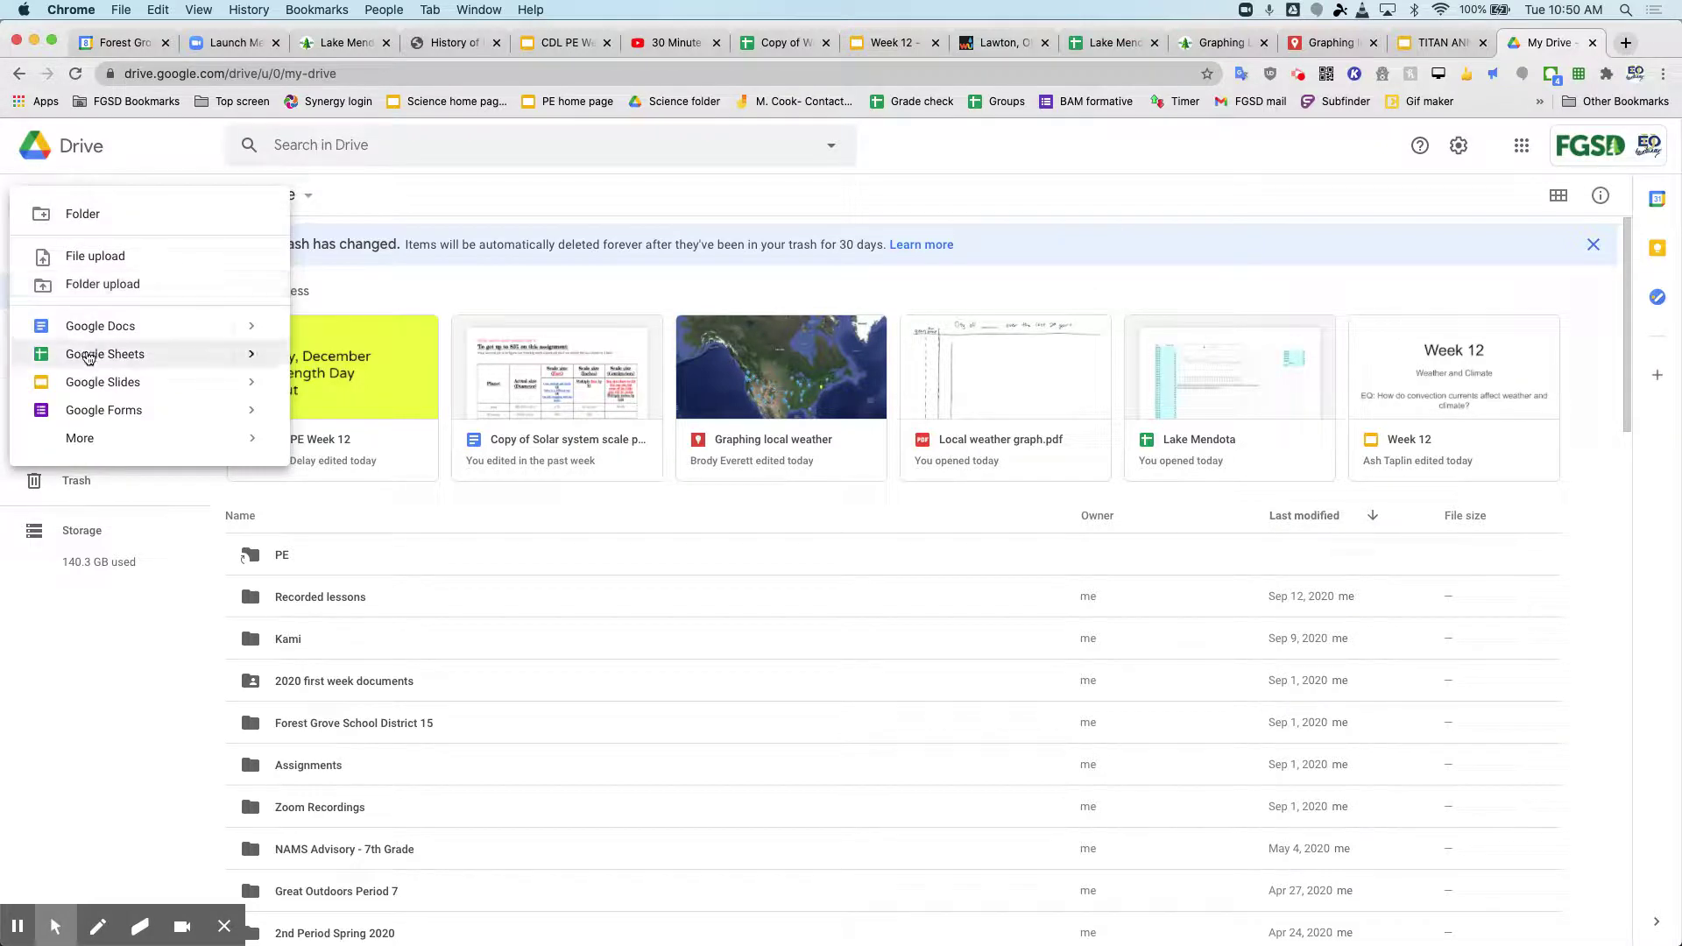
click(92, 357)
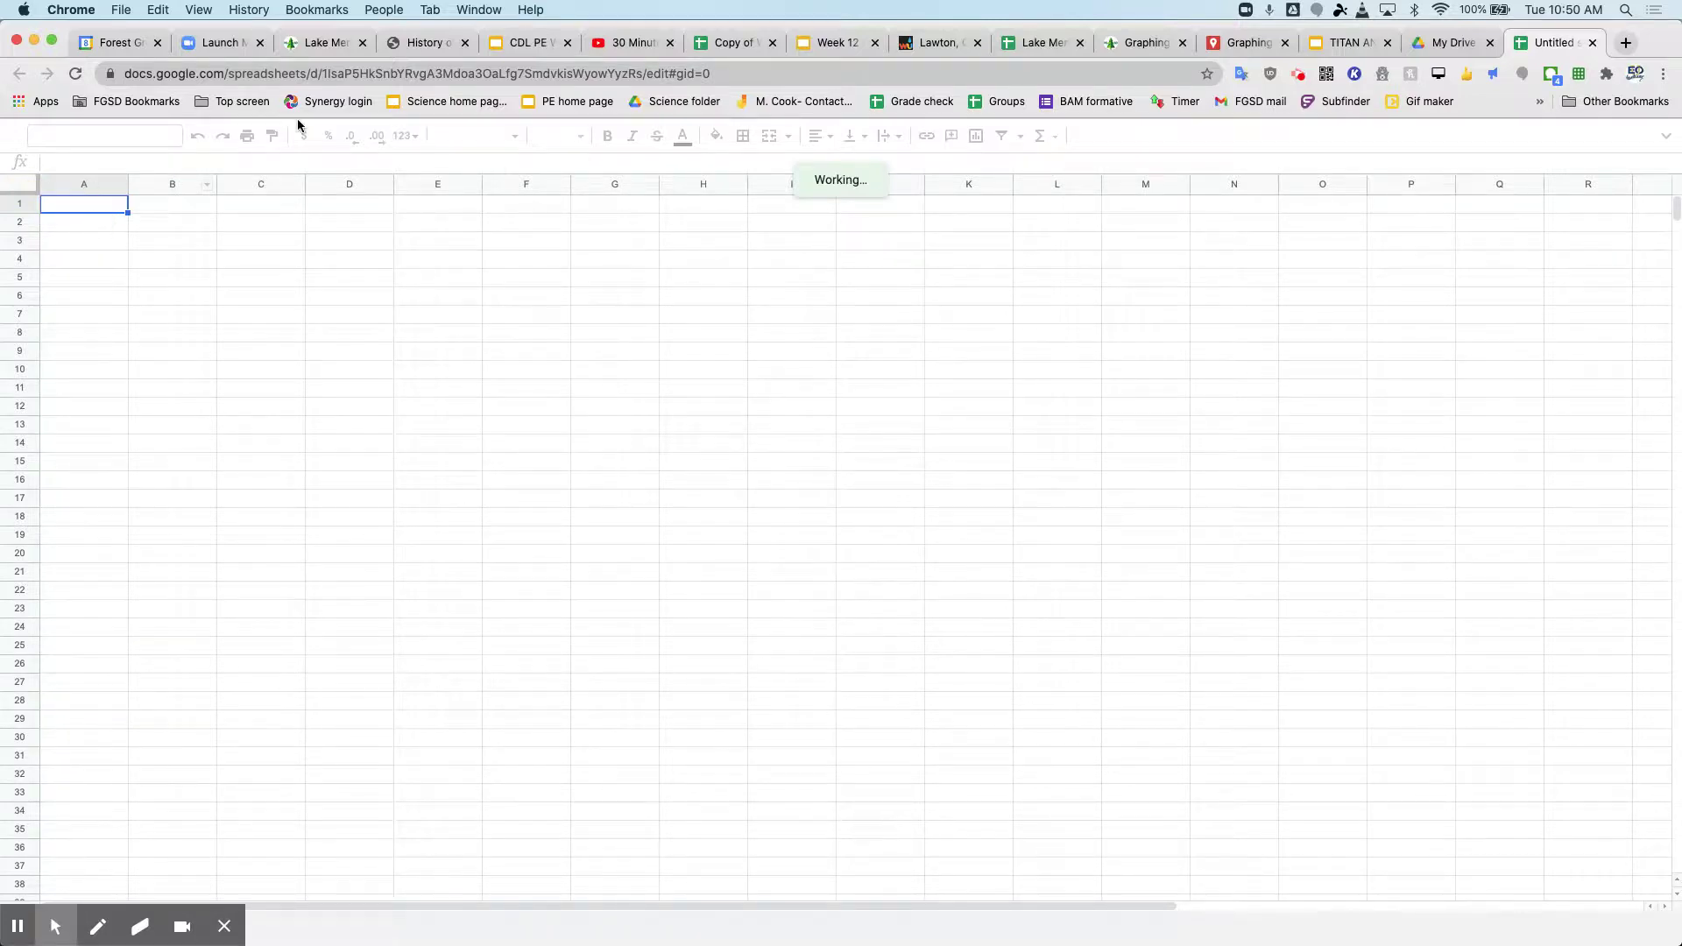
click(52, 925)
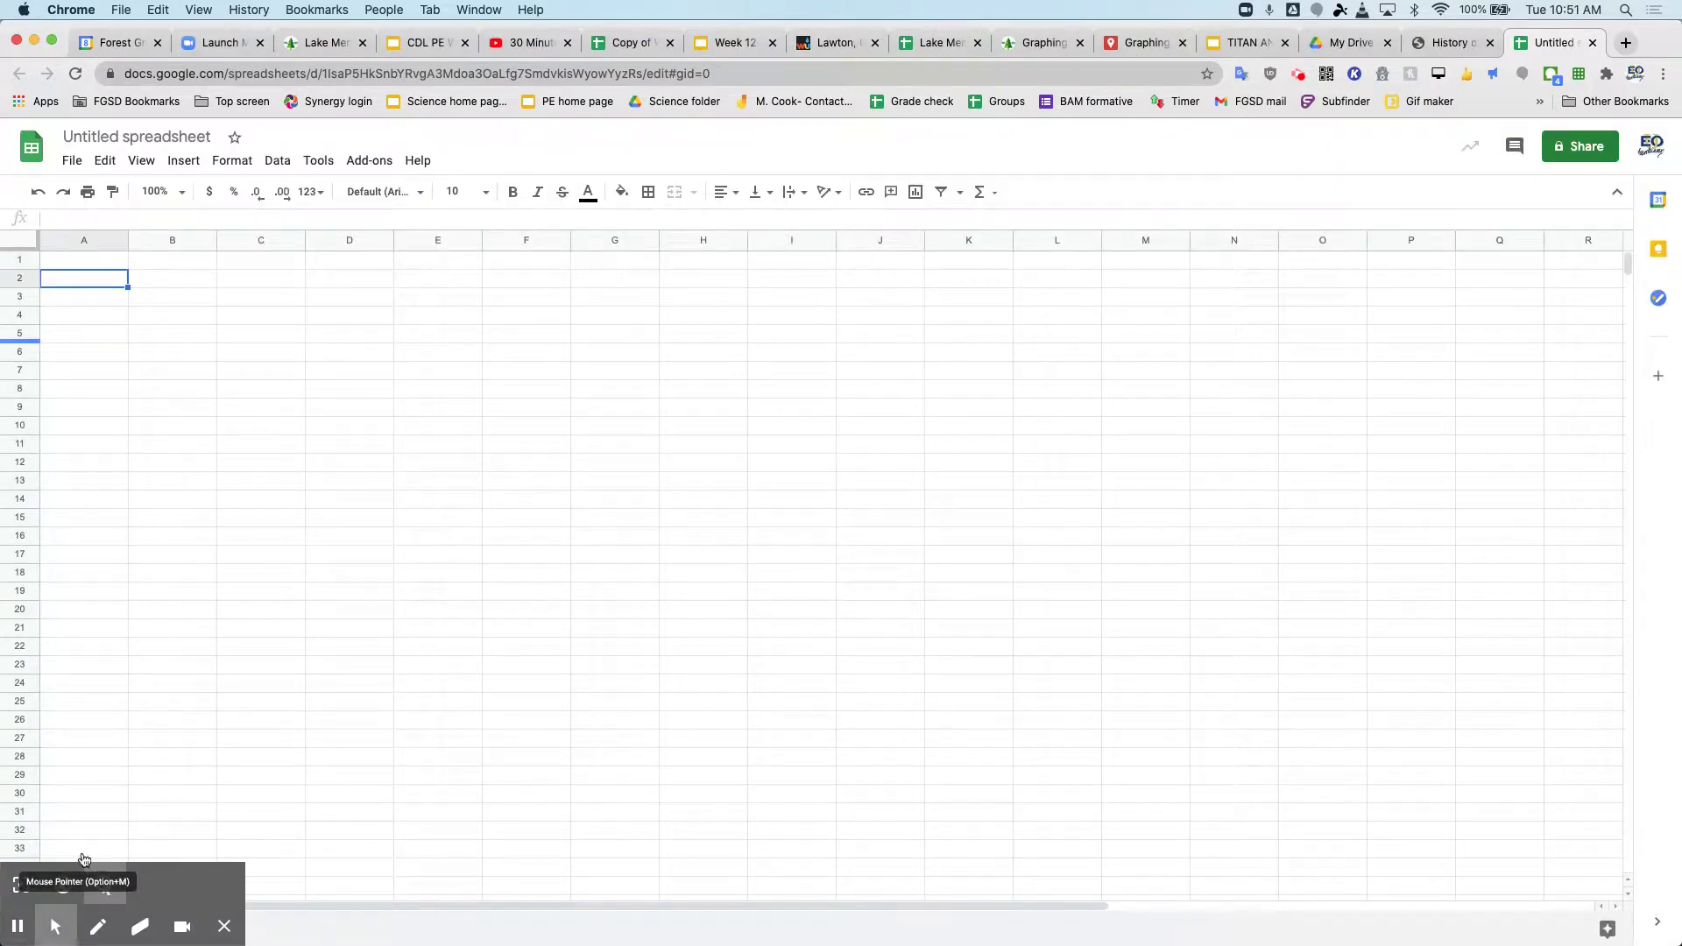
click(112, 138)
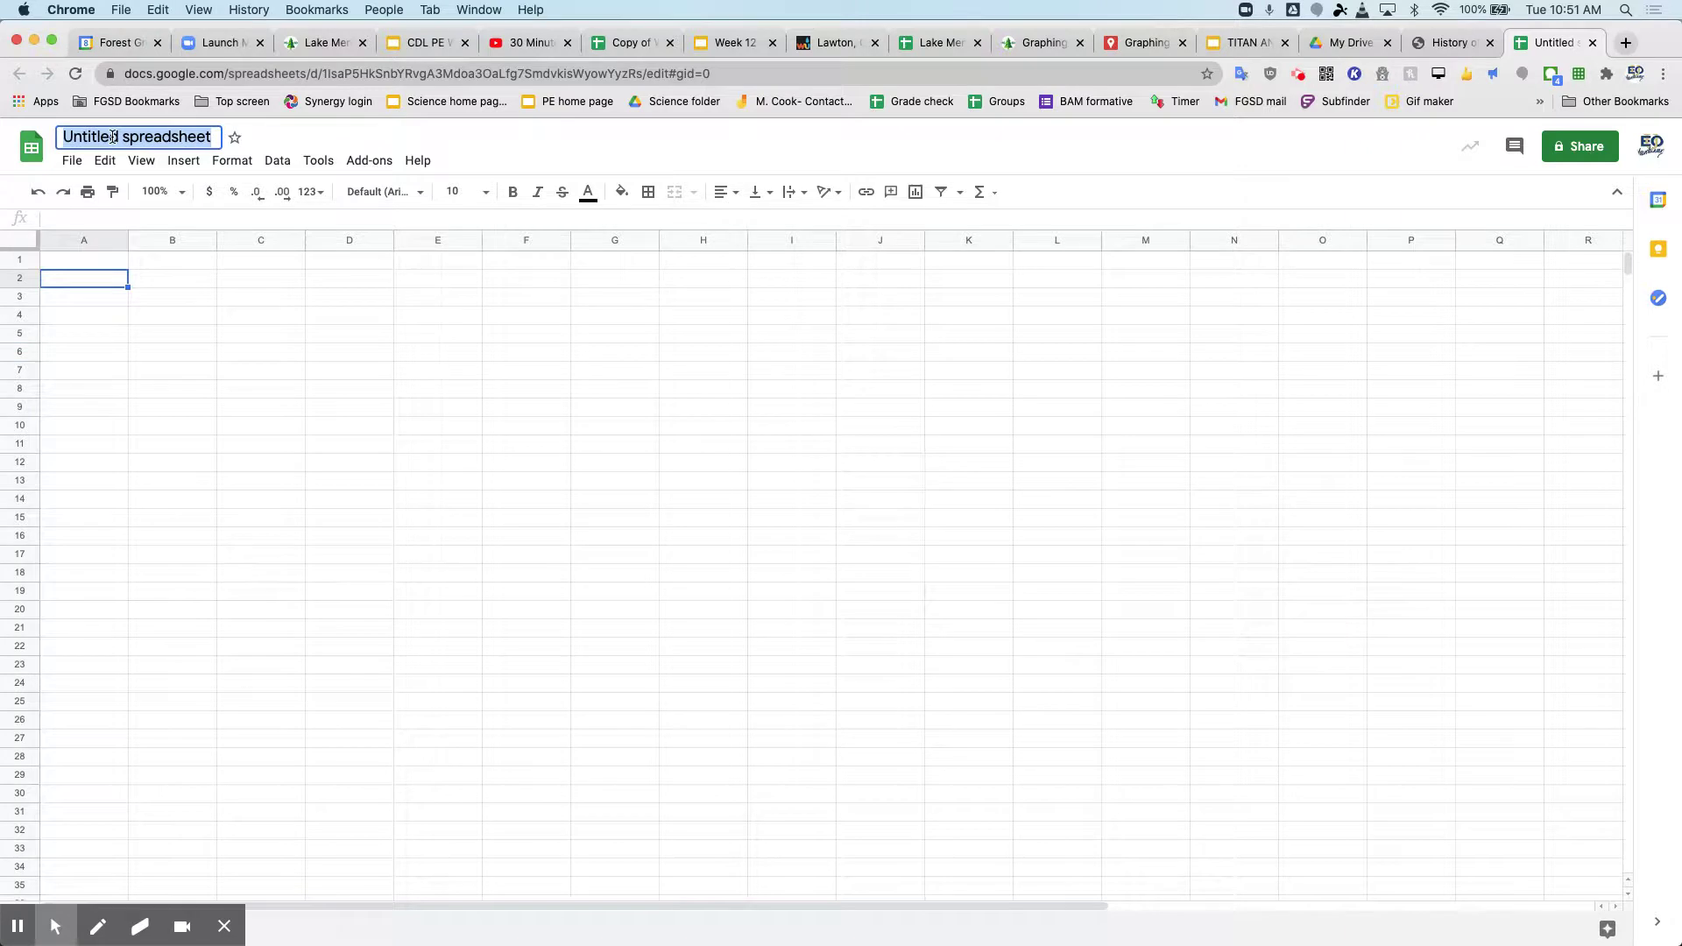
text(Lake mendota)
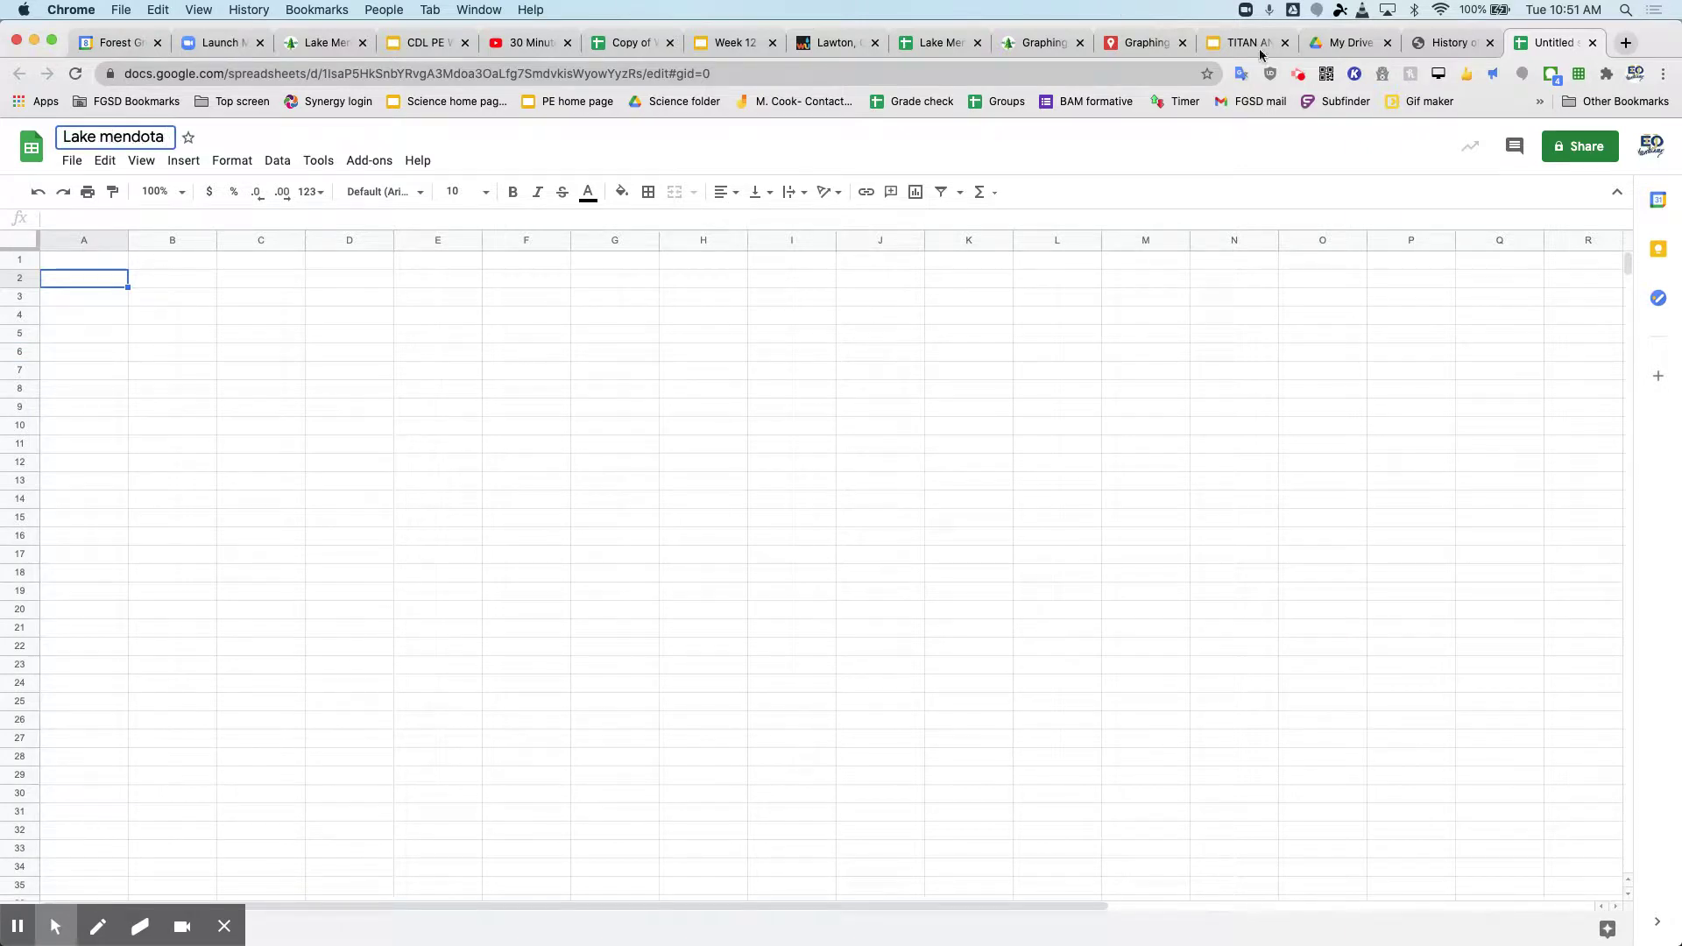
Copy the winters 1852-53 through 1875-76 from the Lake Mendota freezing and thawing history page.
click(1420, 46)
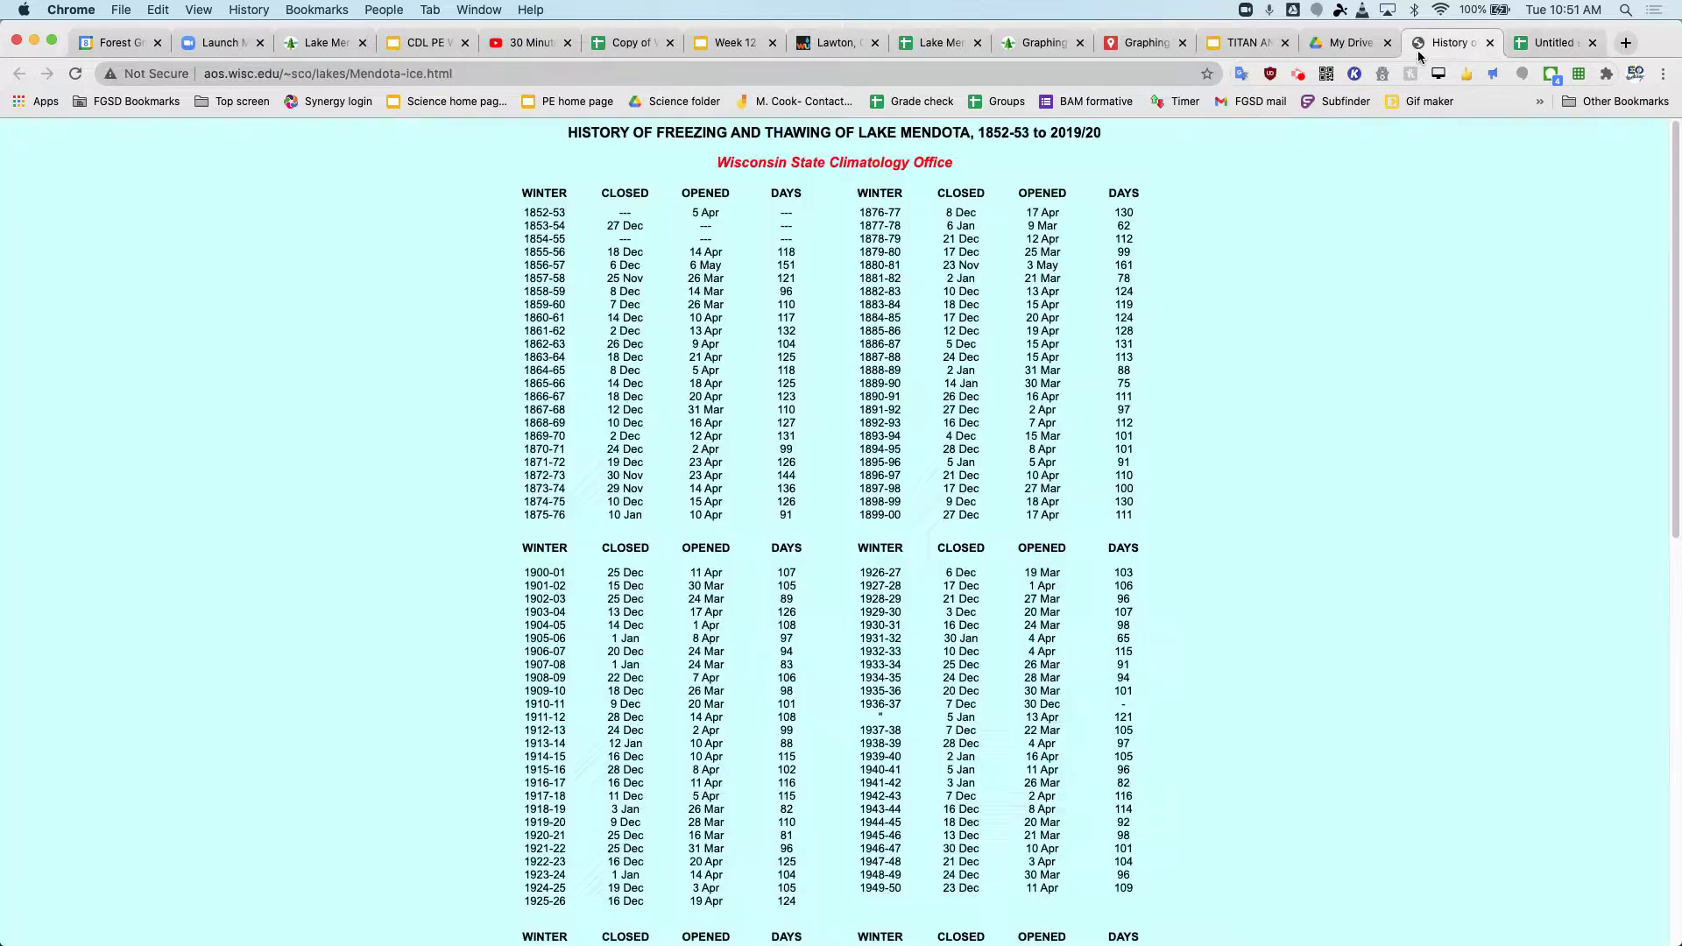
scroll(1197, 396, down, 3)
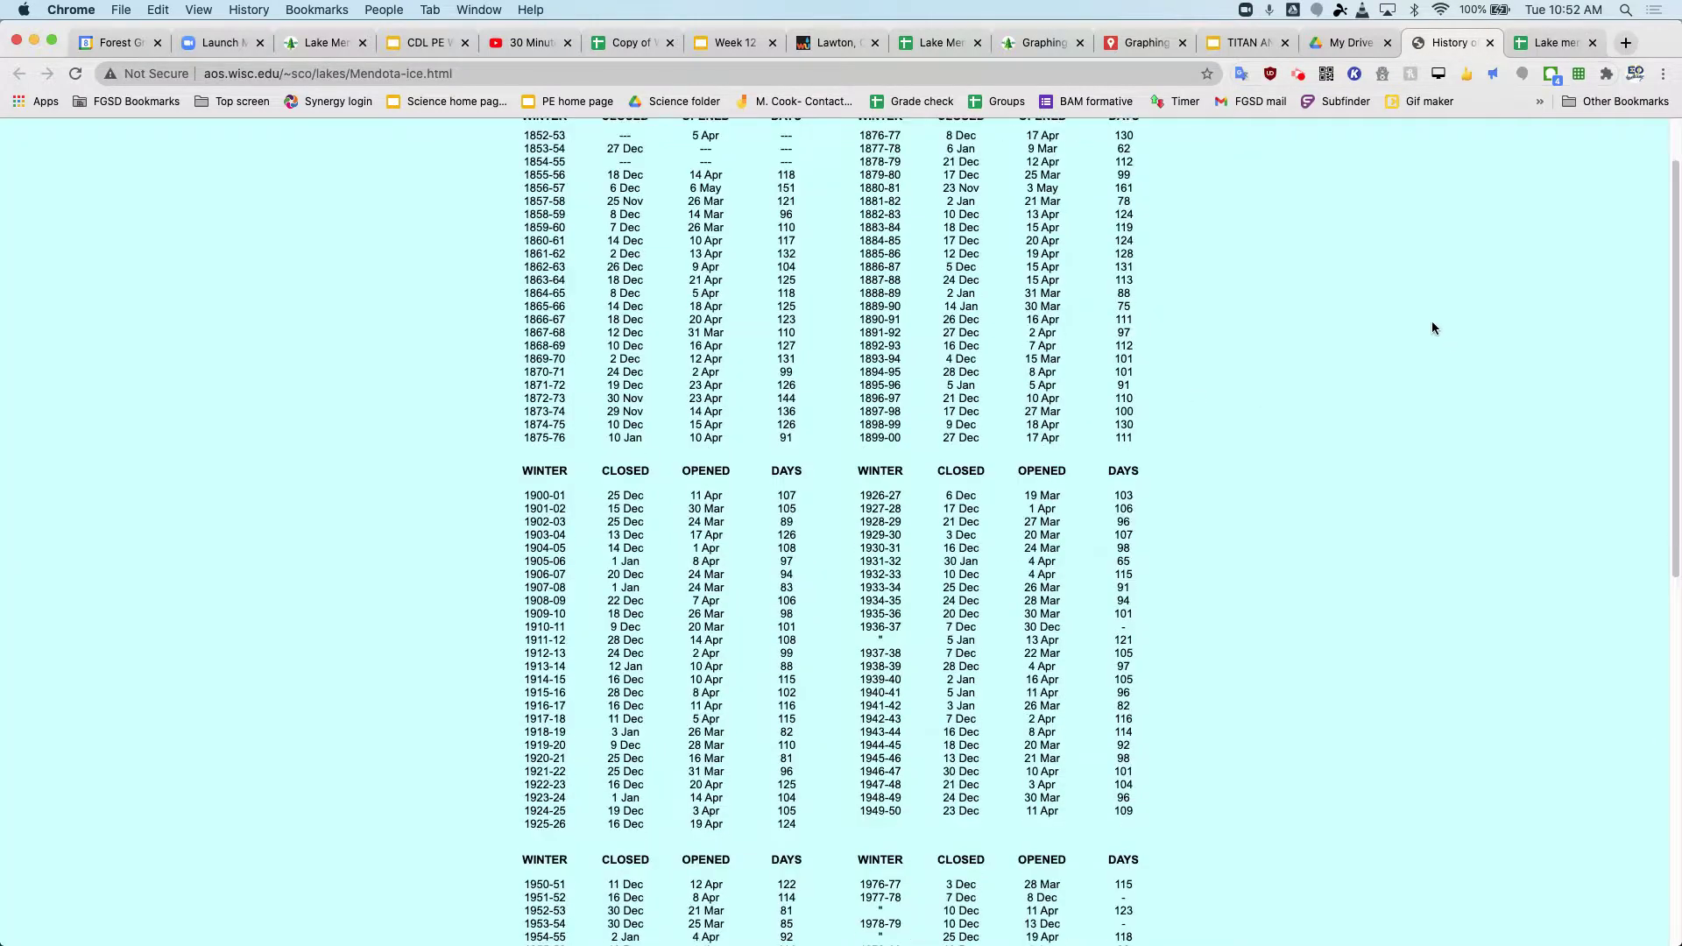
scroll(1177, 522, down, 15)
scroll(1177, 522, up, 15)
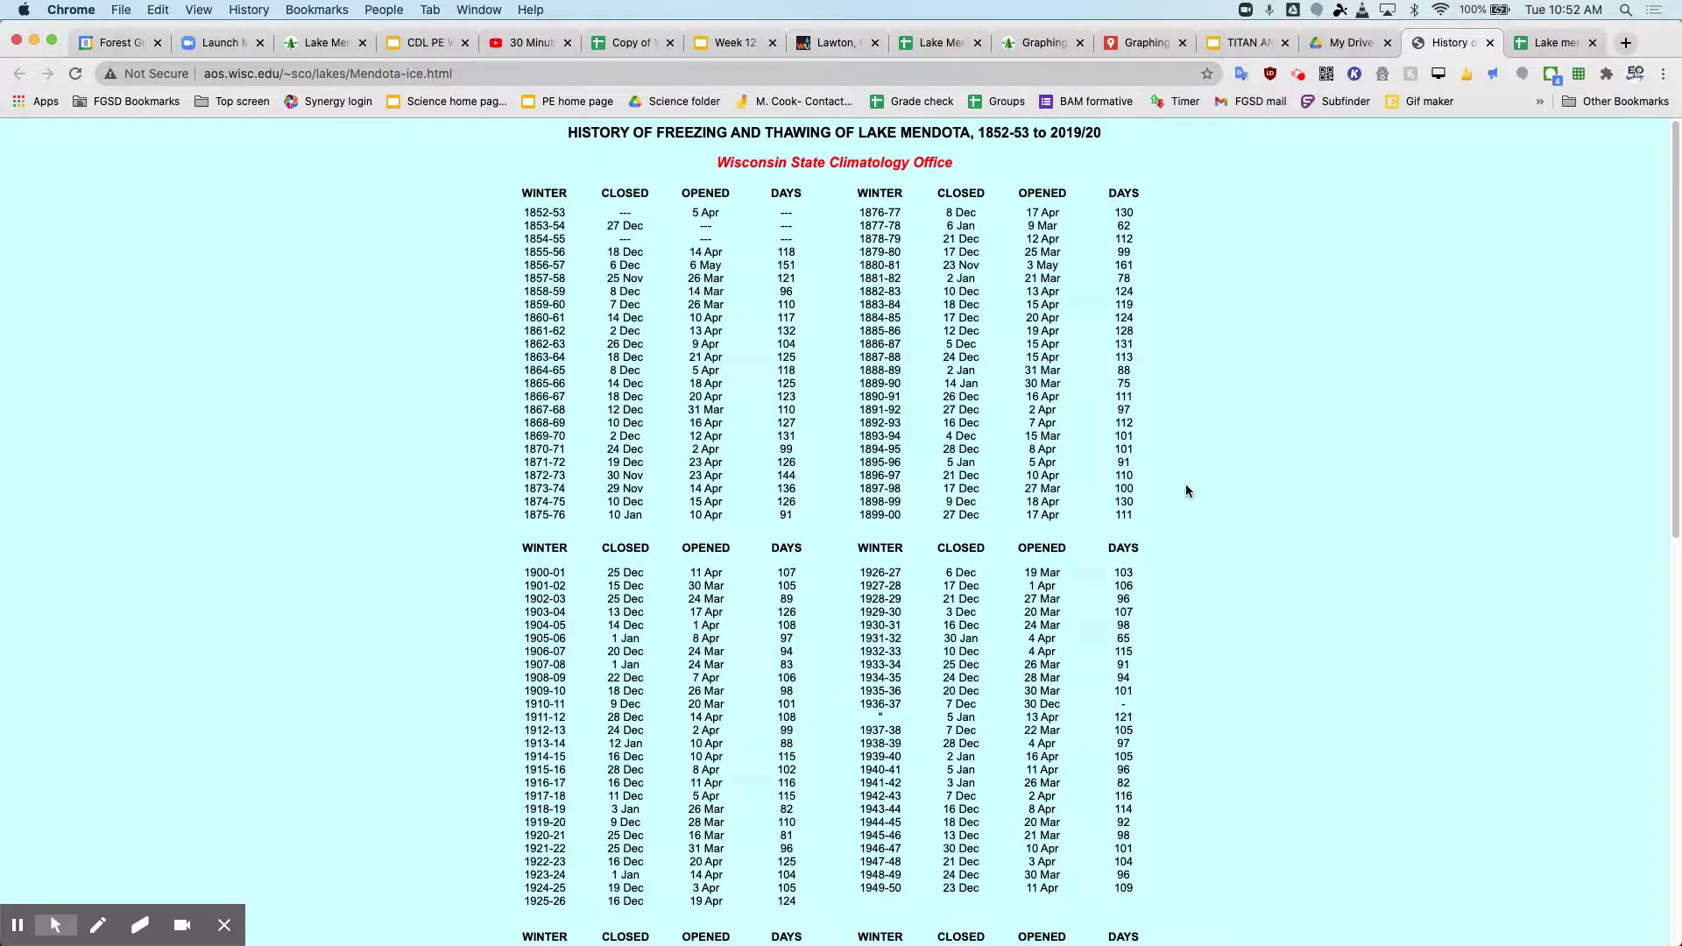
click(552, 200)
click(524, 214)
drag(525, 214, 573, 517)
key(super+c)
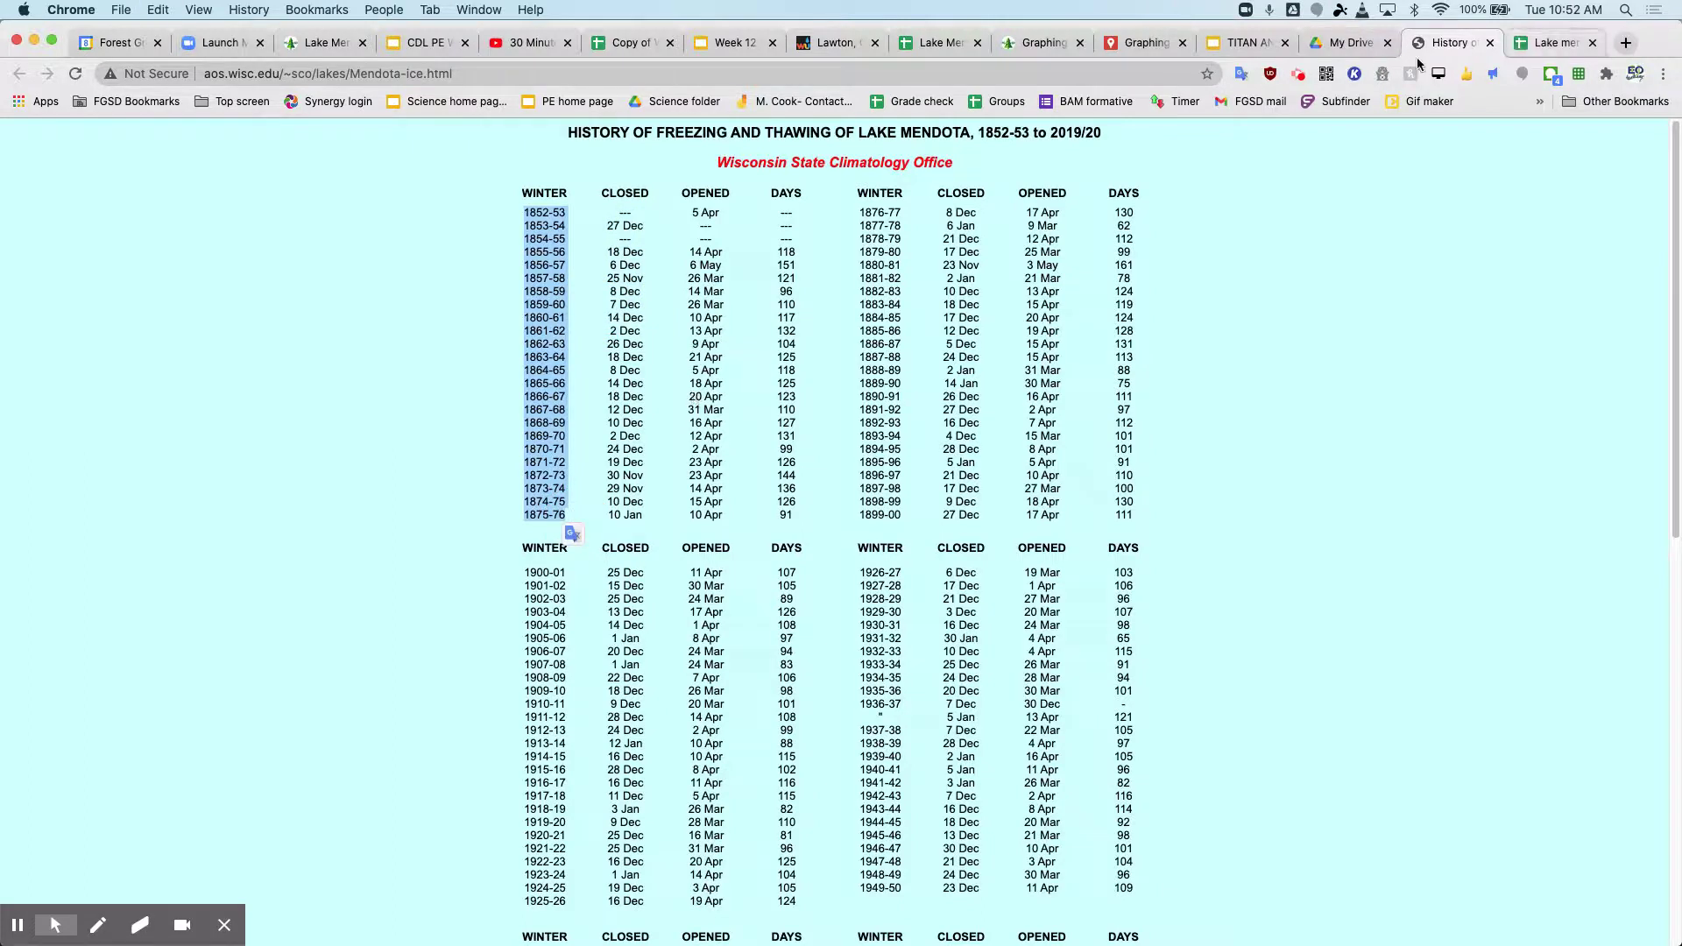
In the Lake mendota spreadsheet, enter the heading "Year" in A1 and paste the copied winters starting in A2.
click(1550, 43)
click(99, 264)
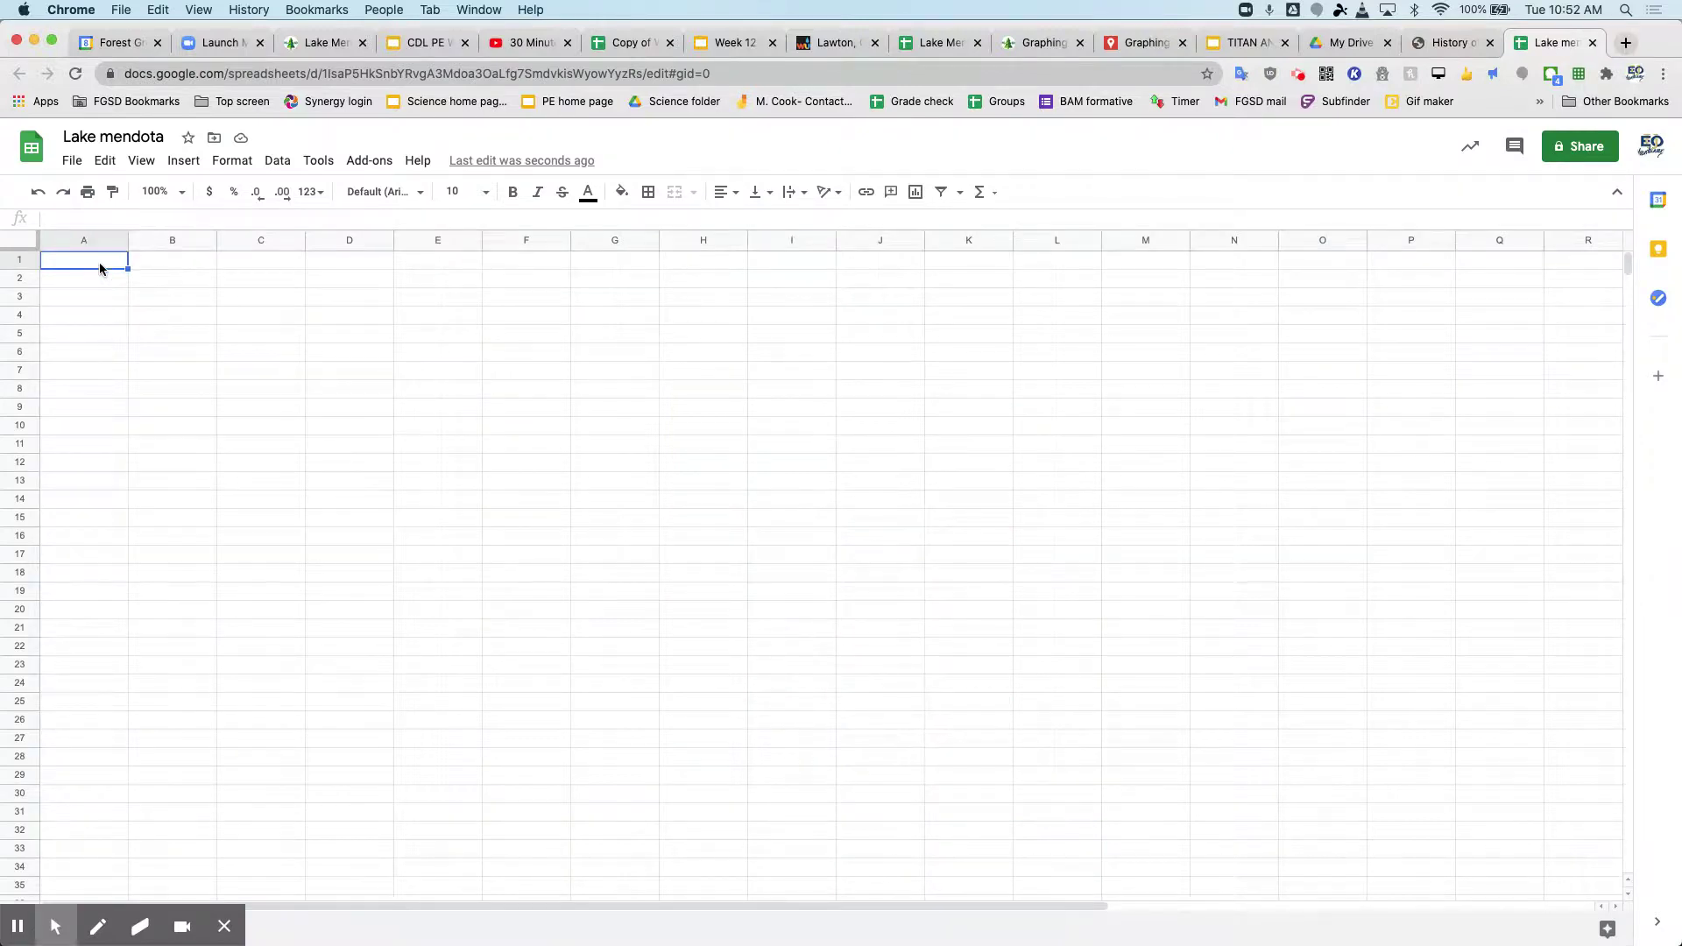
text(Year)
click(92, 279)
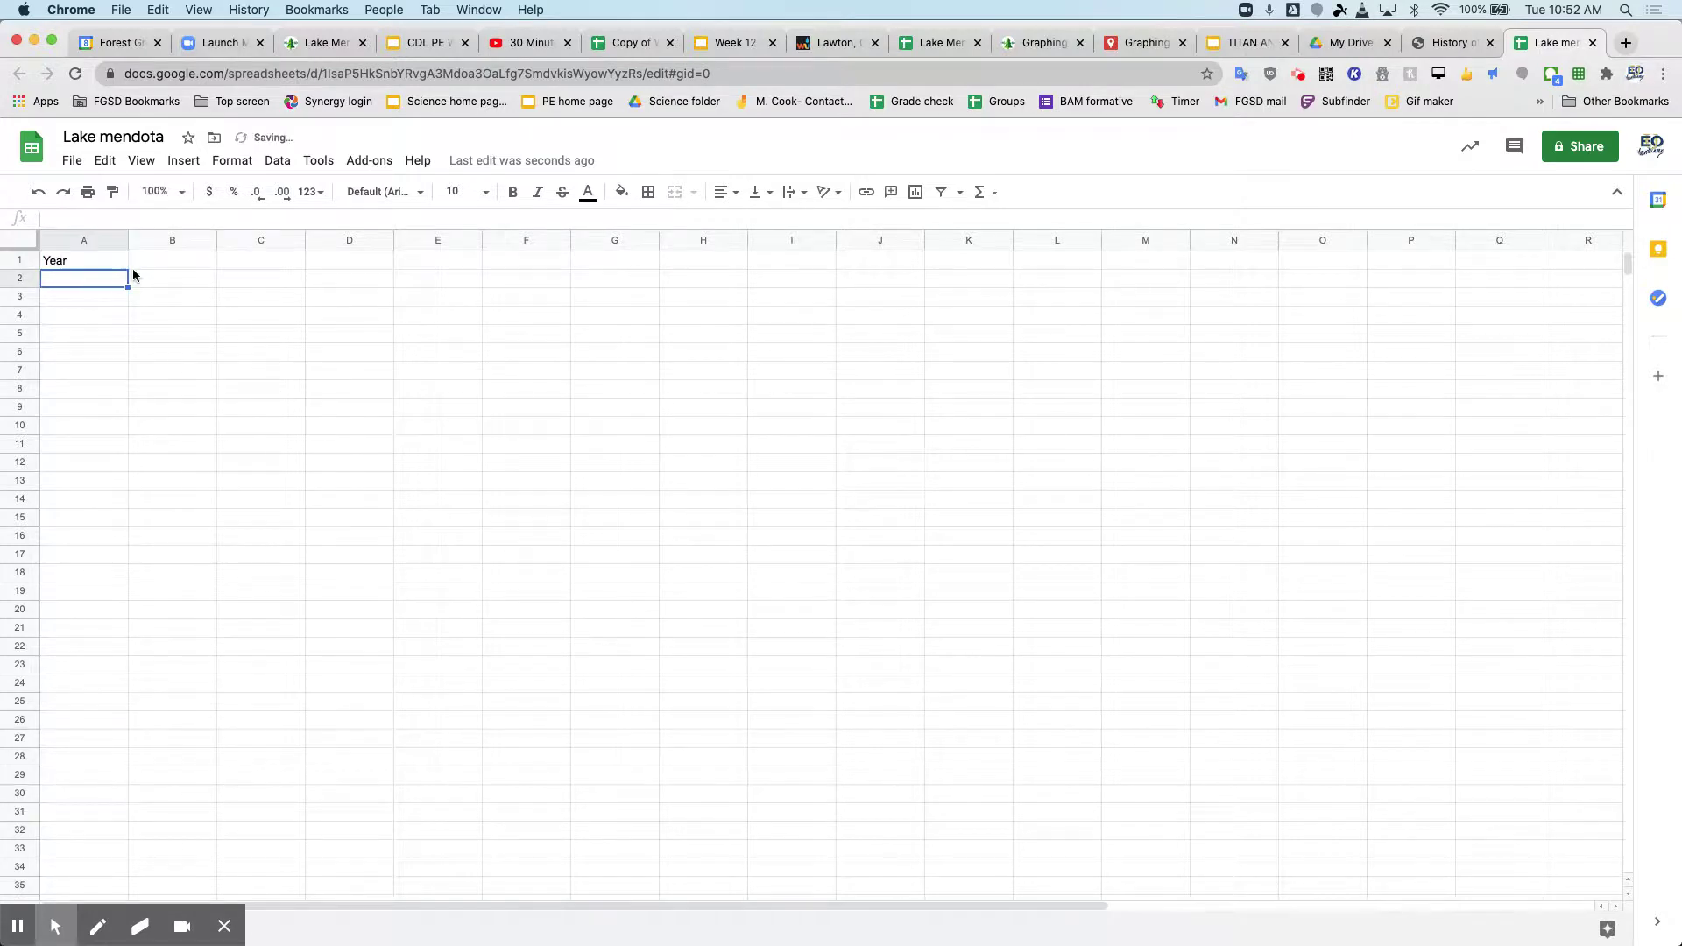
key(super+v)
Enter the heading "Days of ice" in B1 and paste the history page's DAYS values for 1852-53 through 1875-76 starting in B2.
click(161, 263)
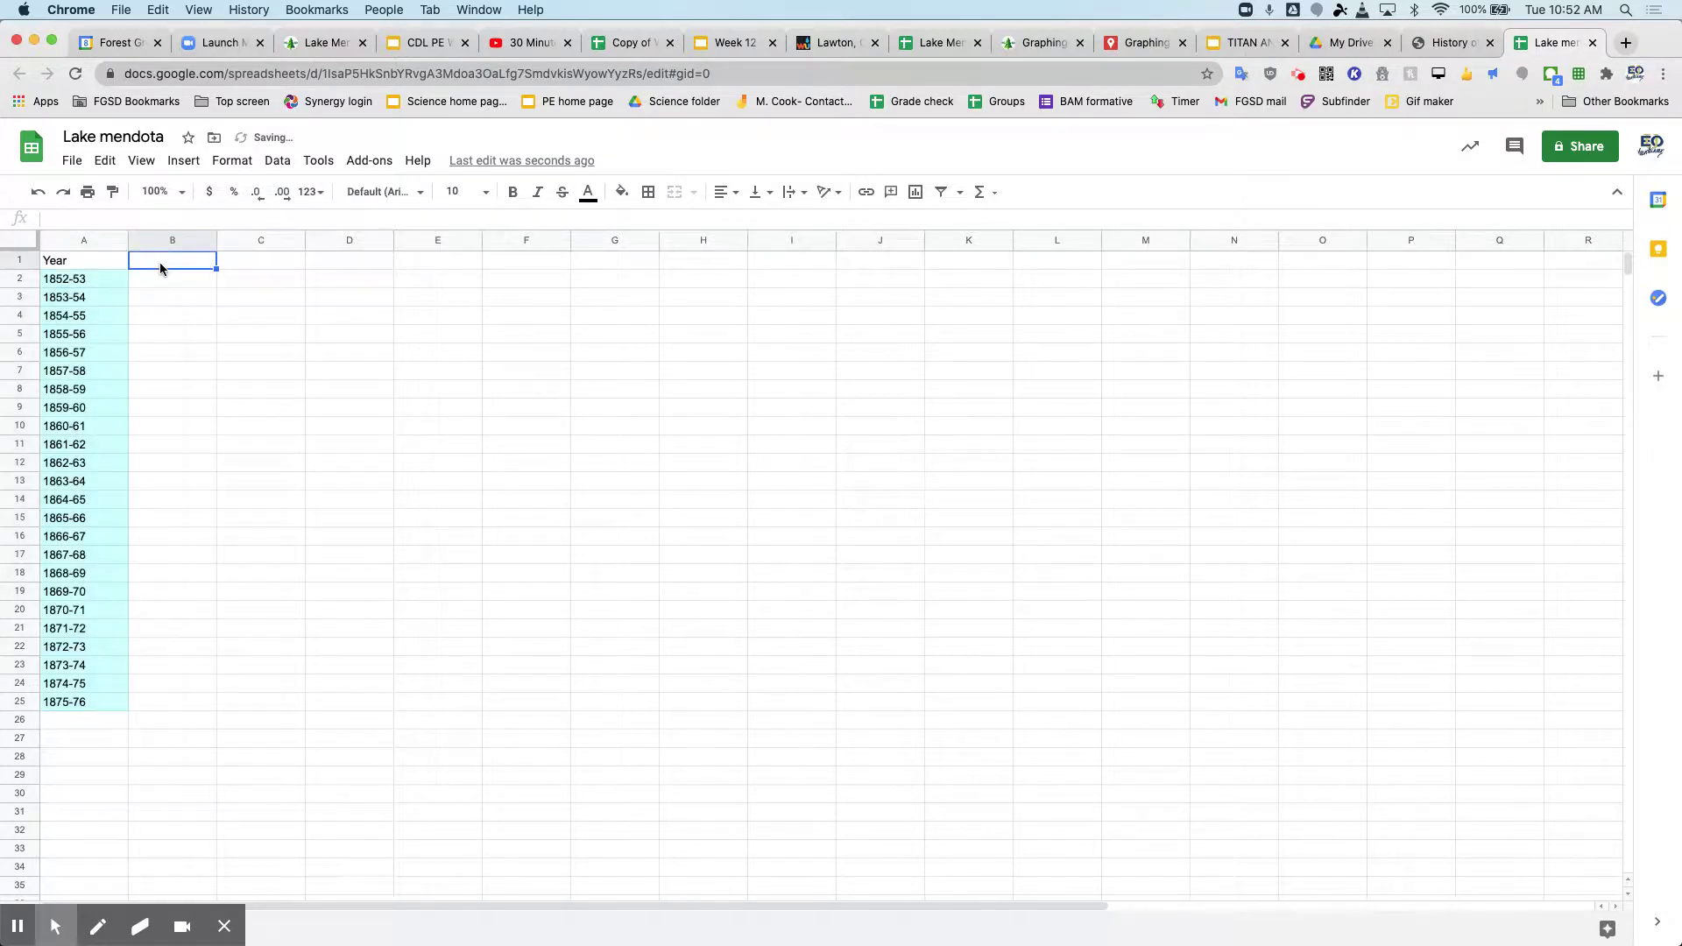
text(Days of ice)
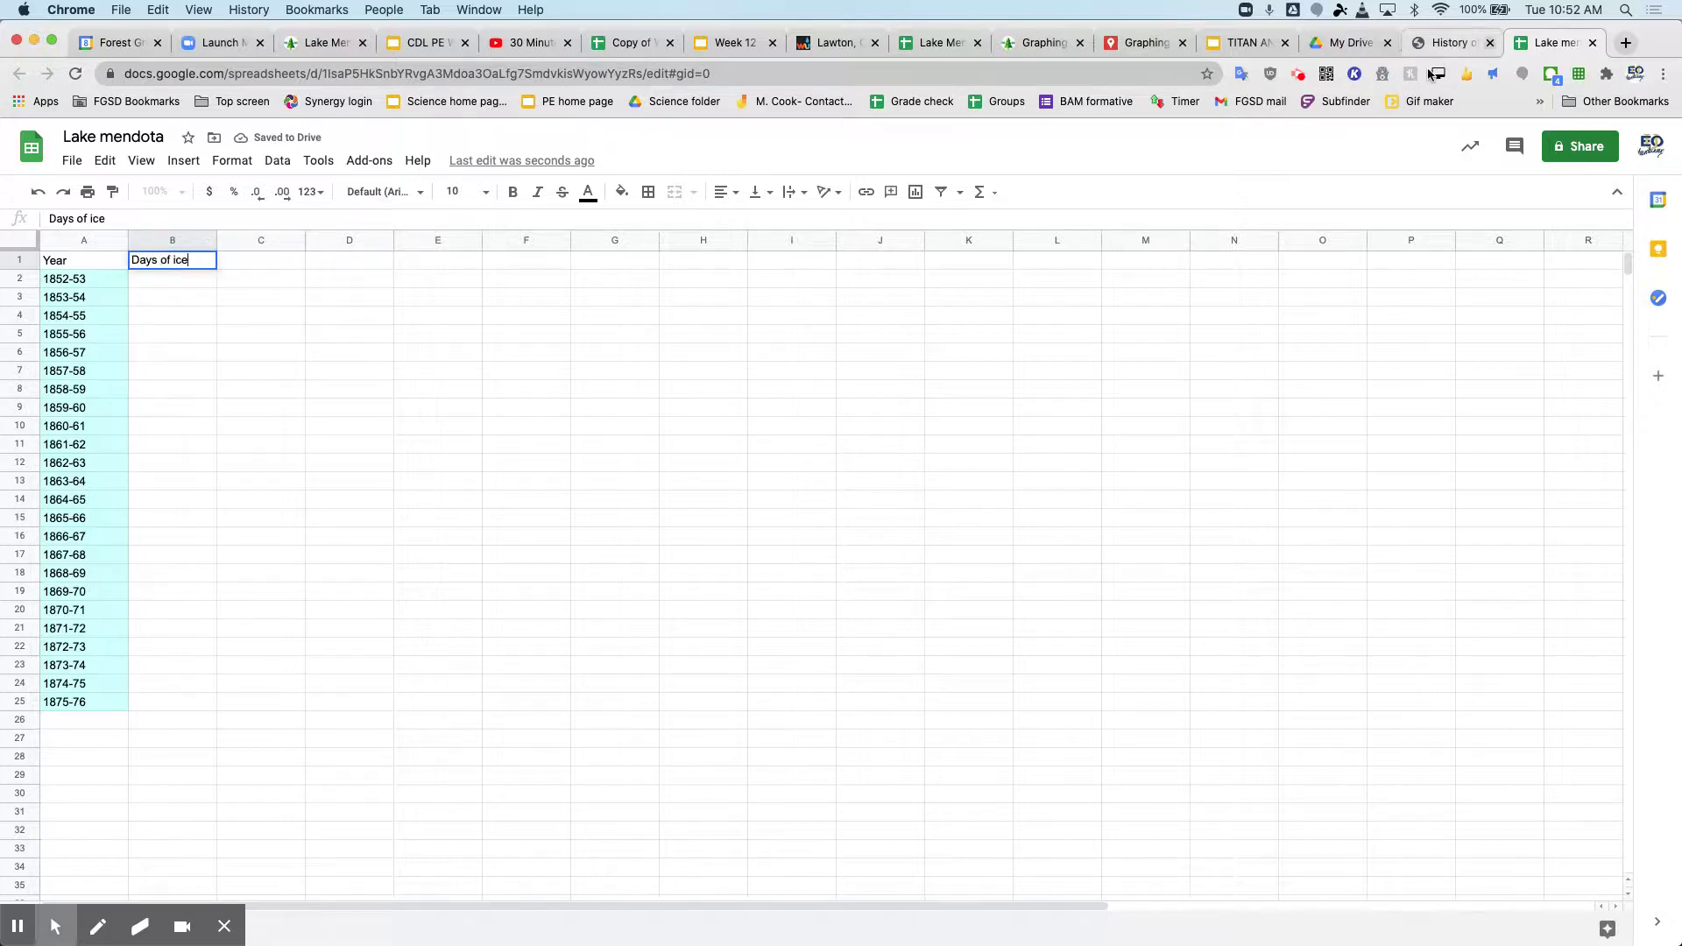
click(1449, 42)
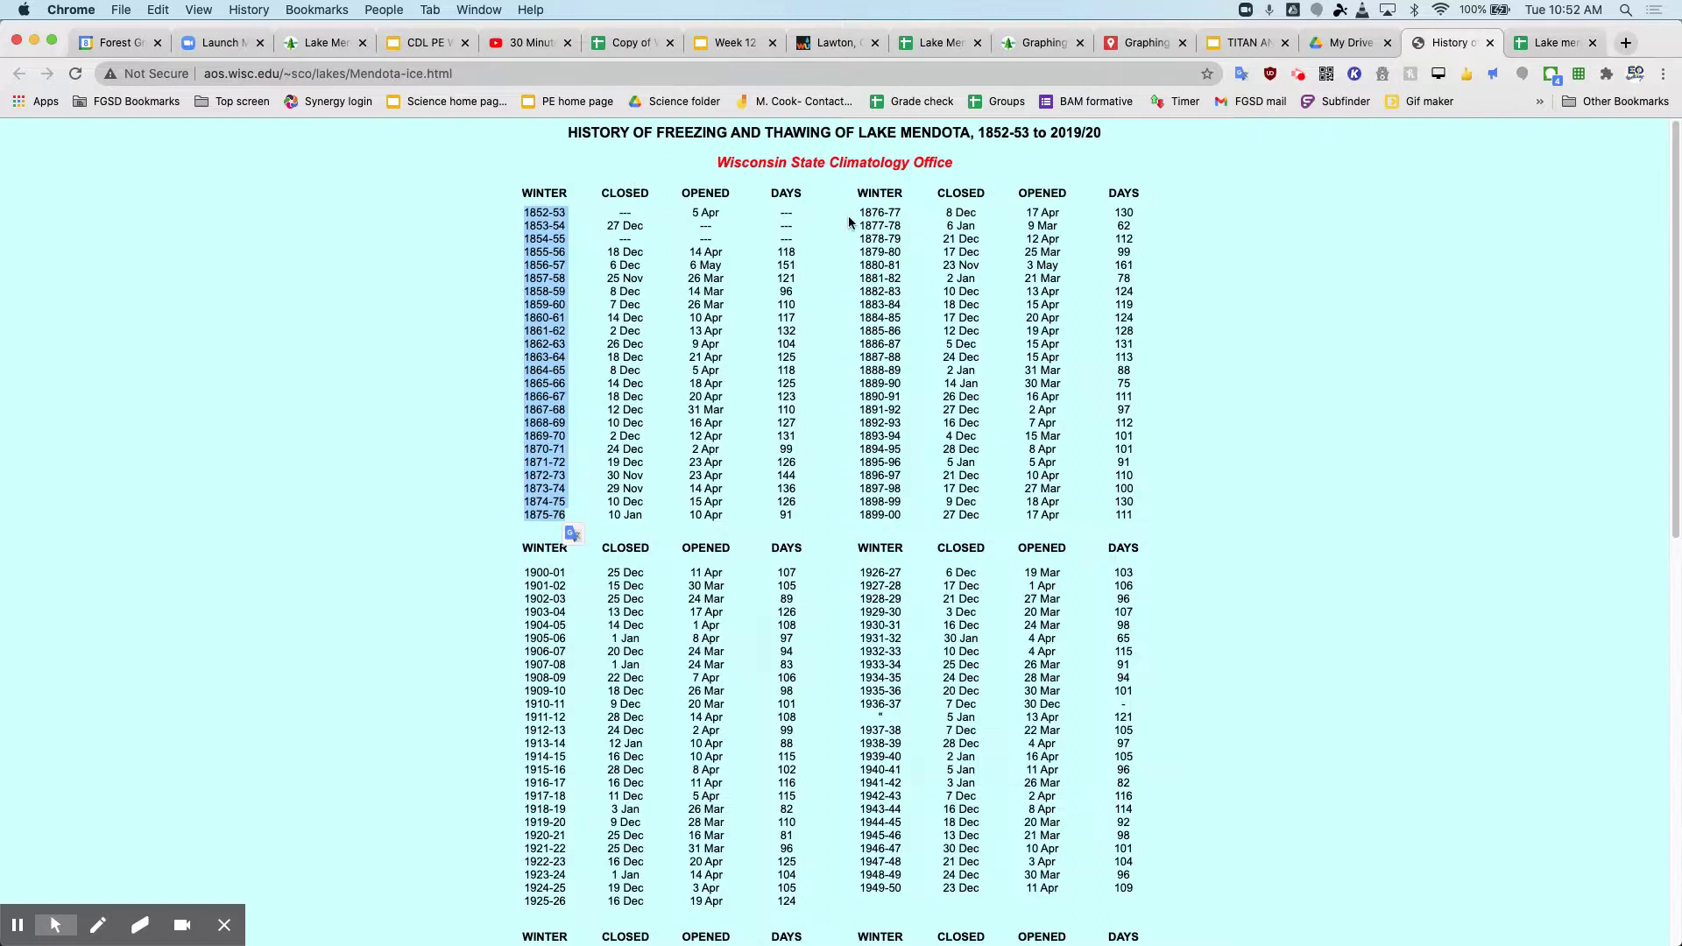
drag(788, 214, 795, 517)
key(super+c)
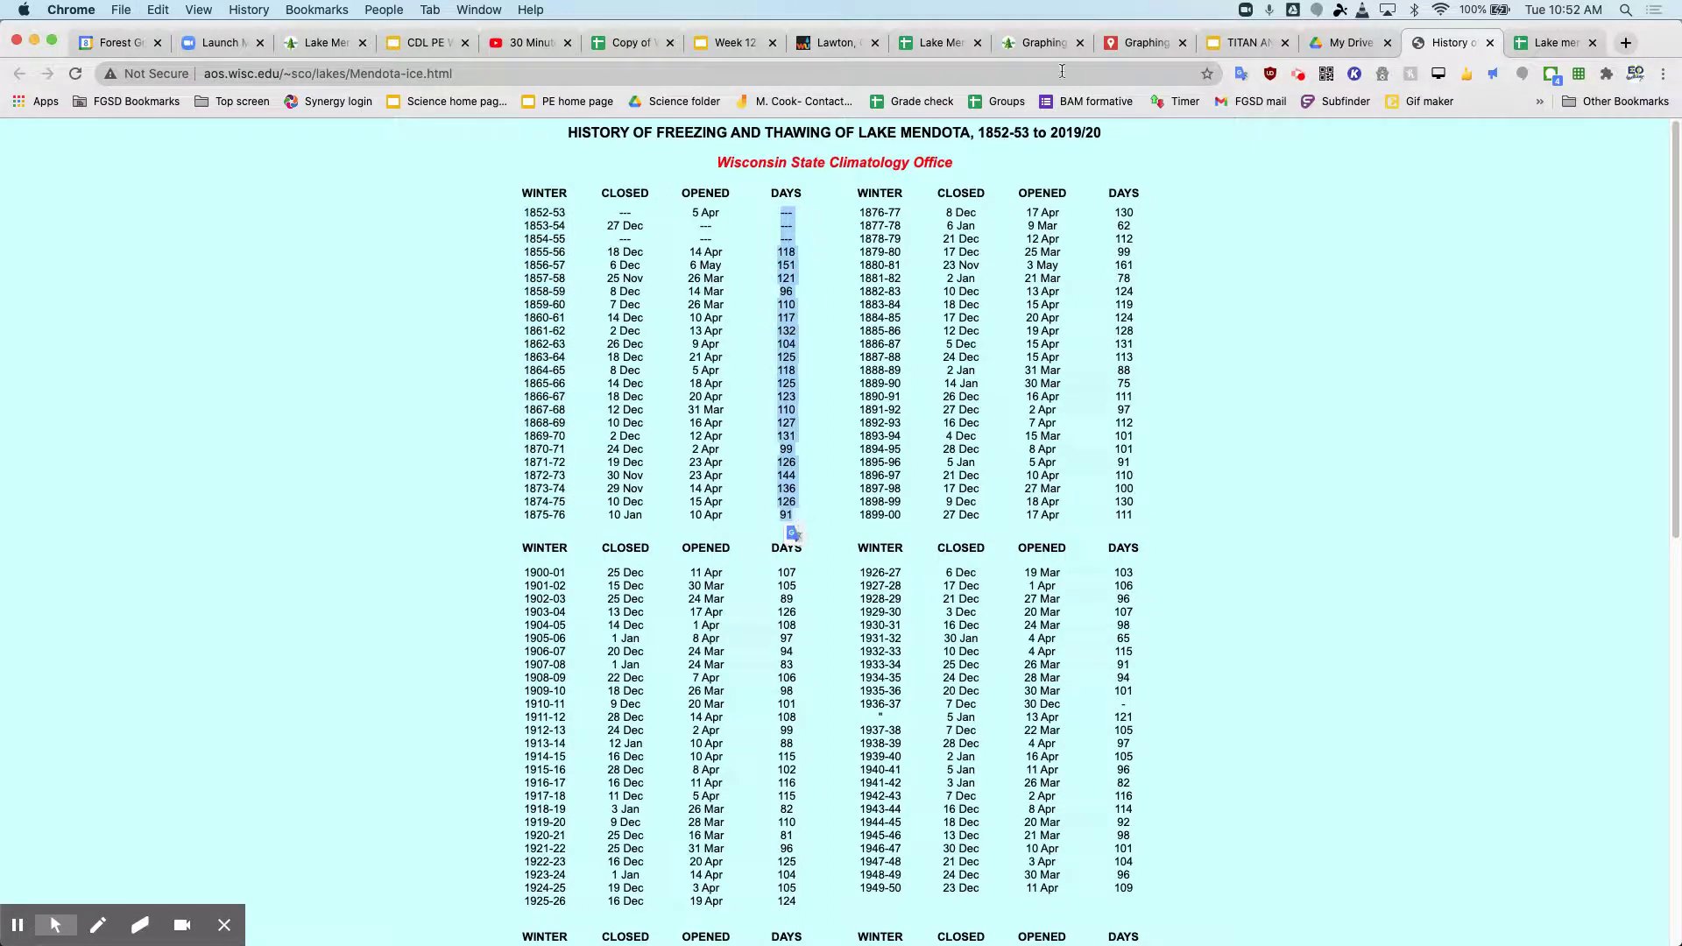
click(1532, 48)
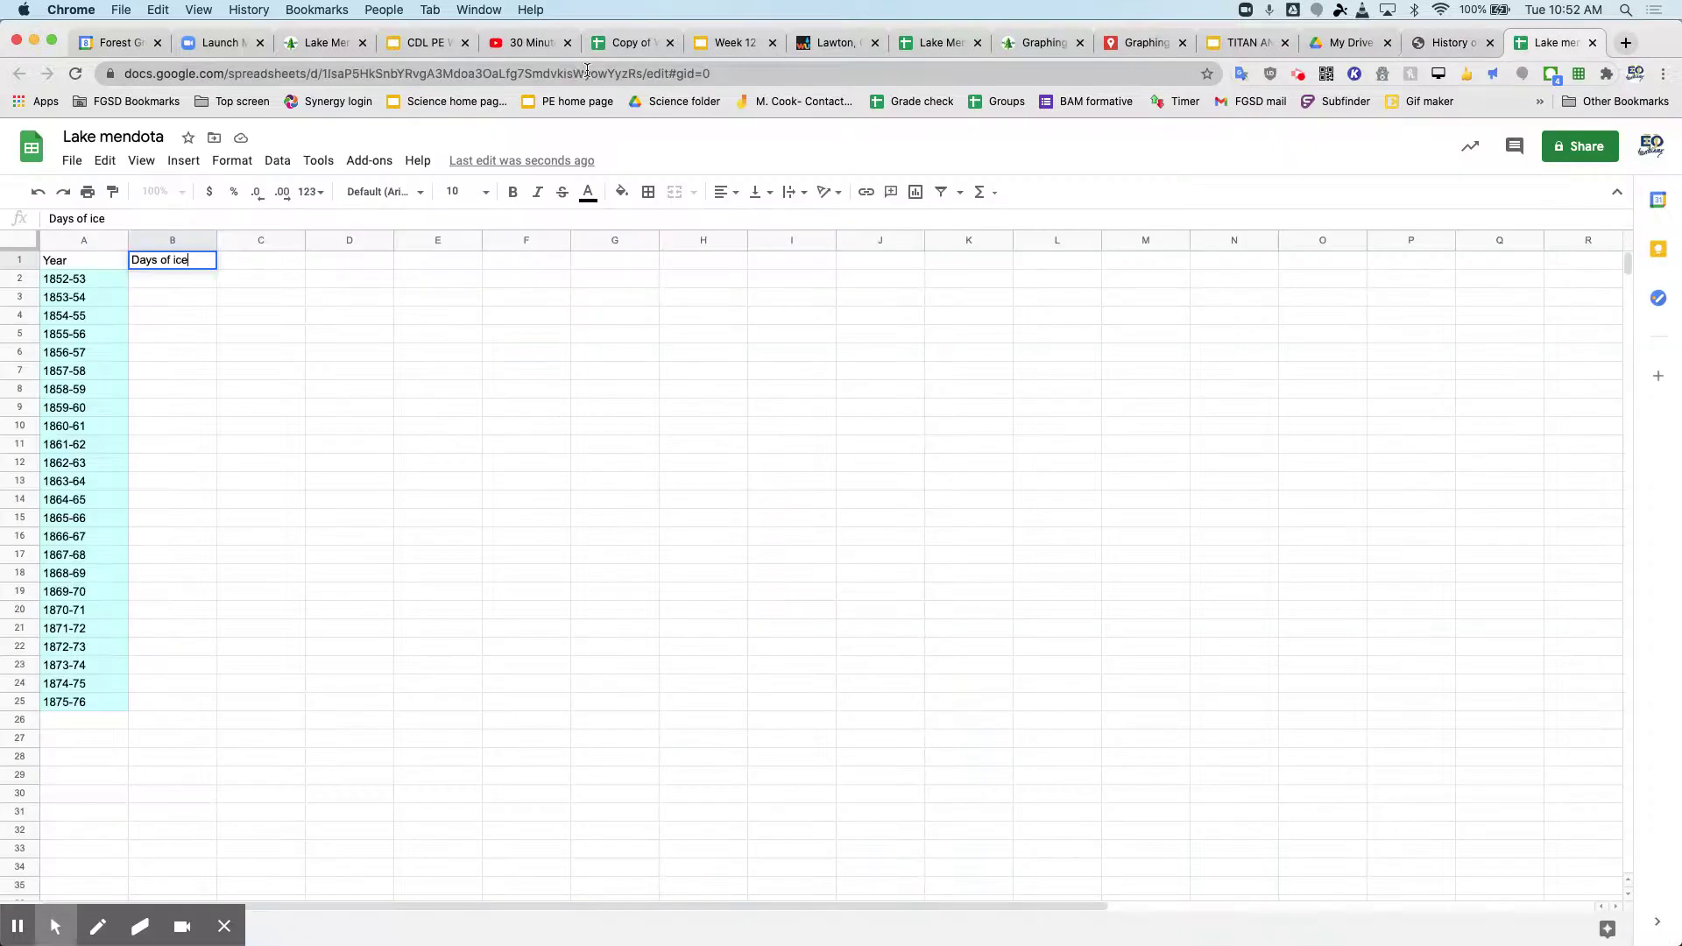
click(198, 281)
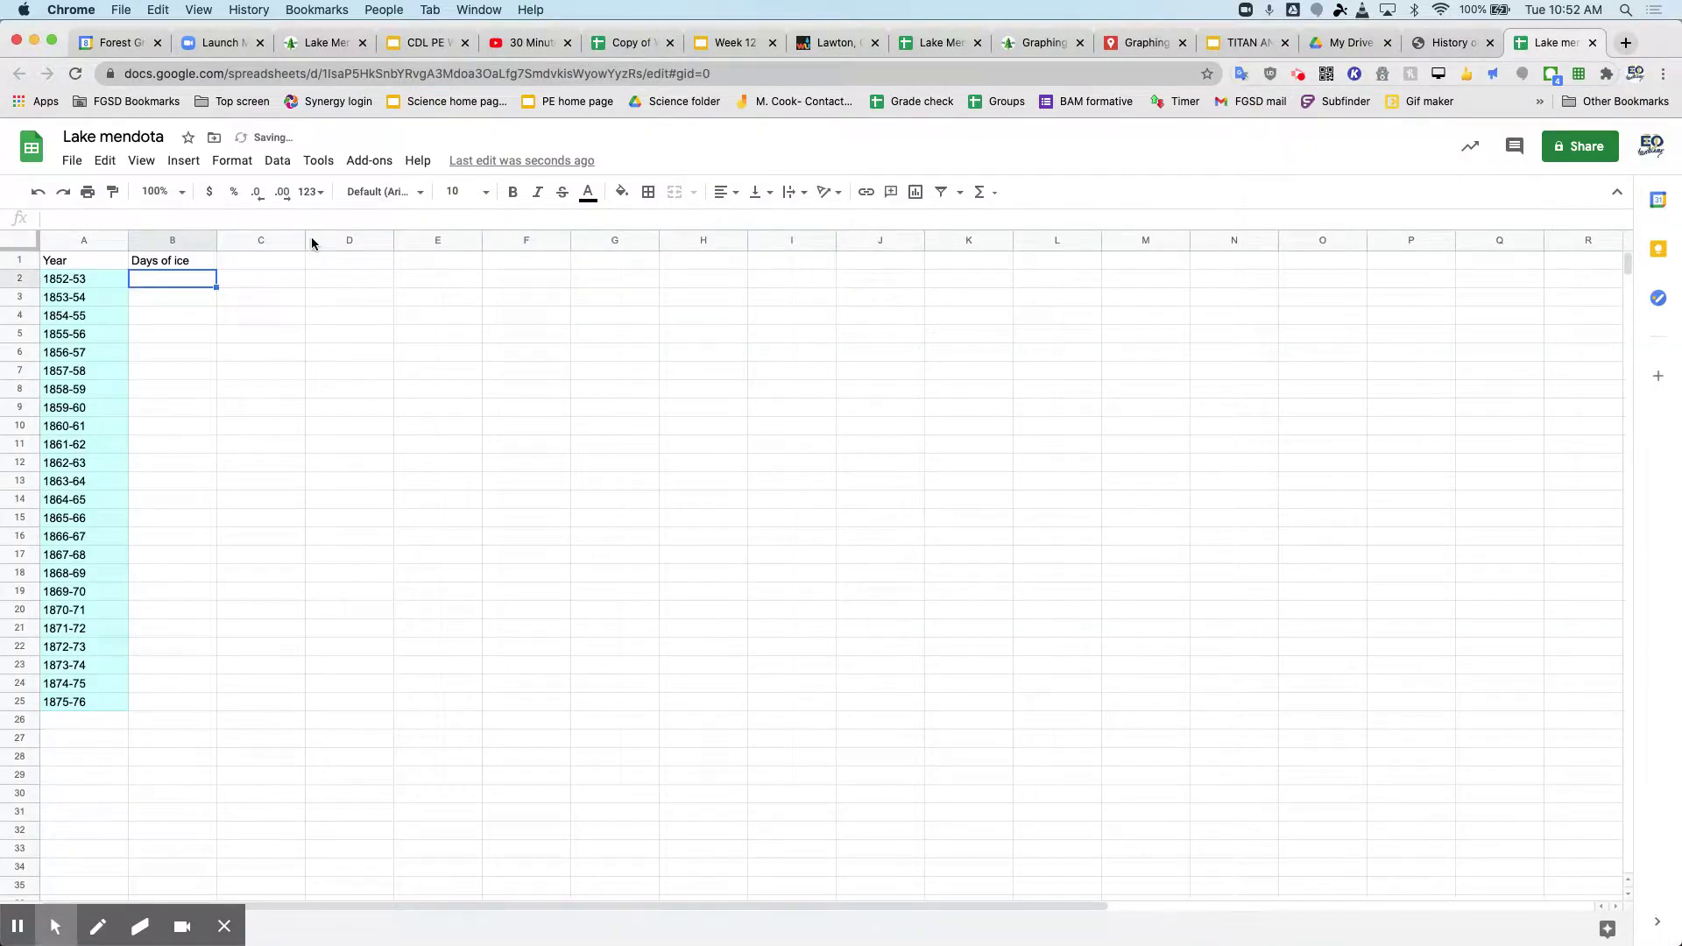
key(super+v)
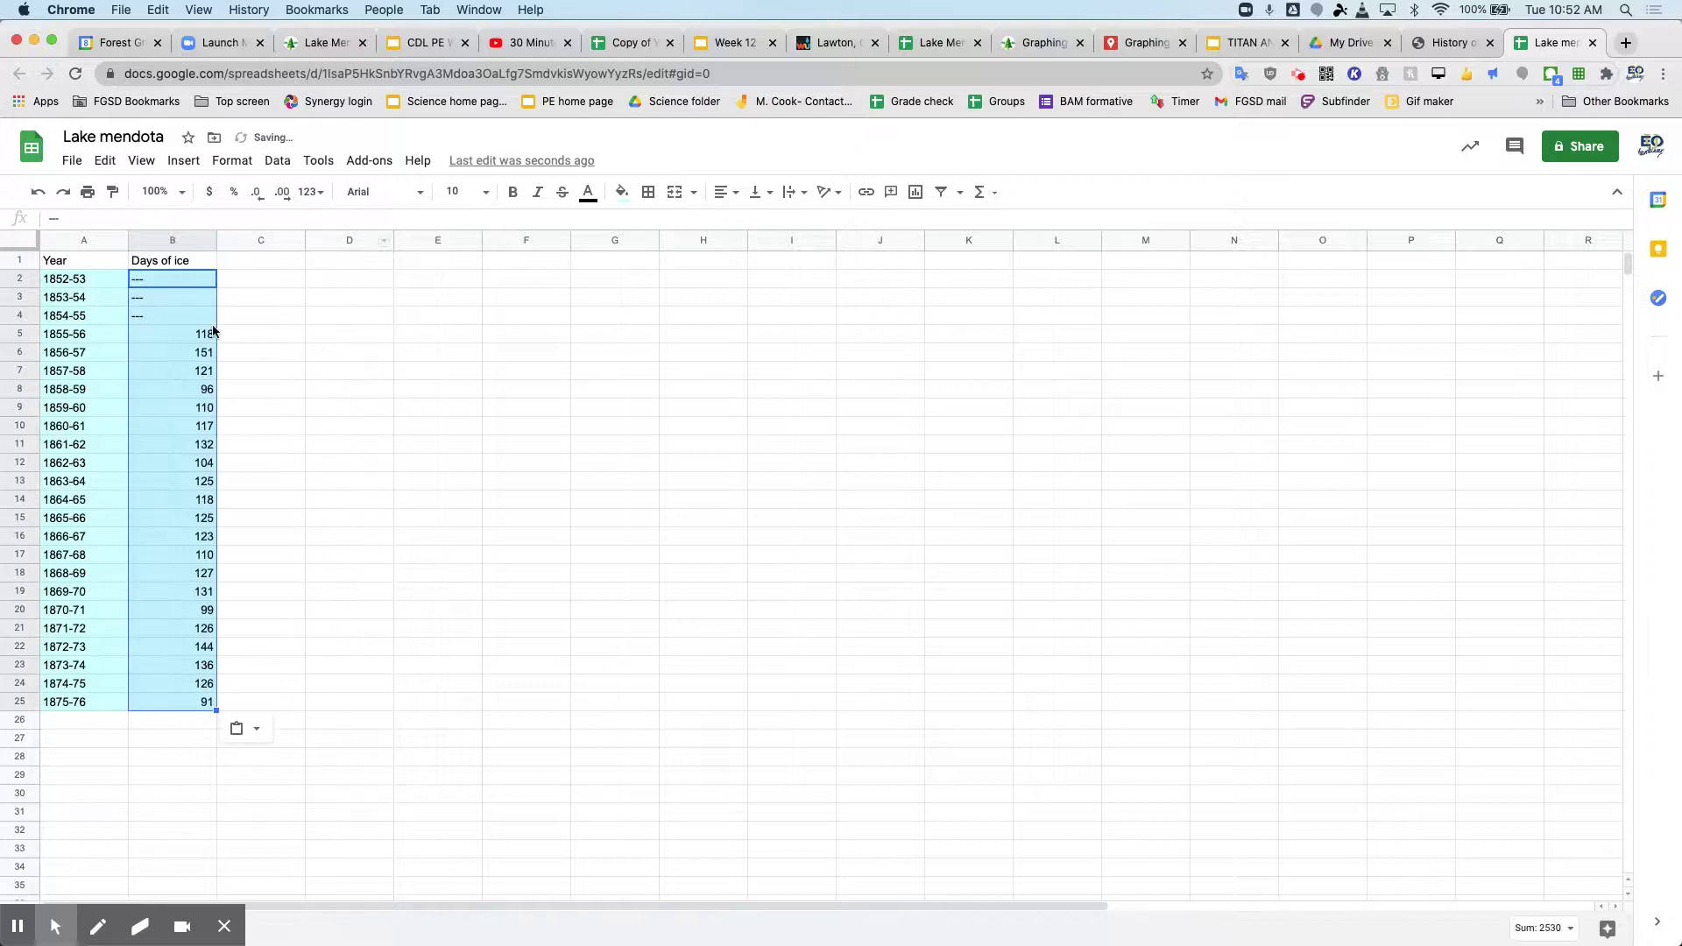
click(291, 319)
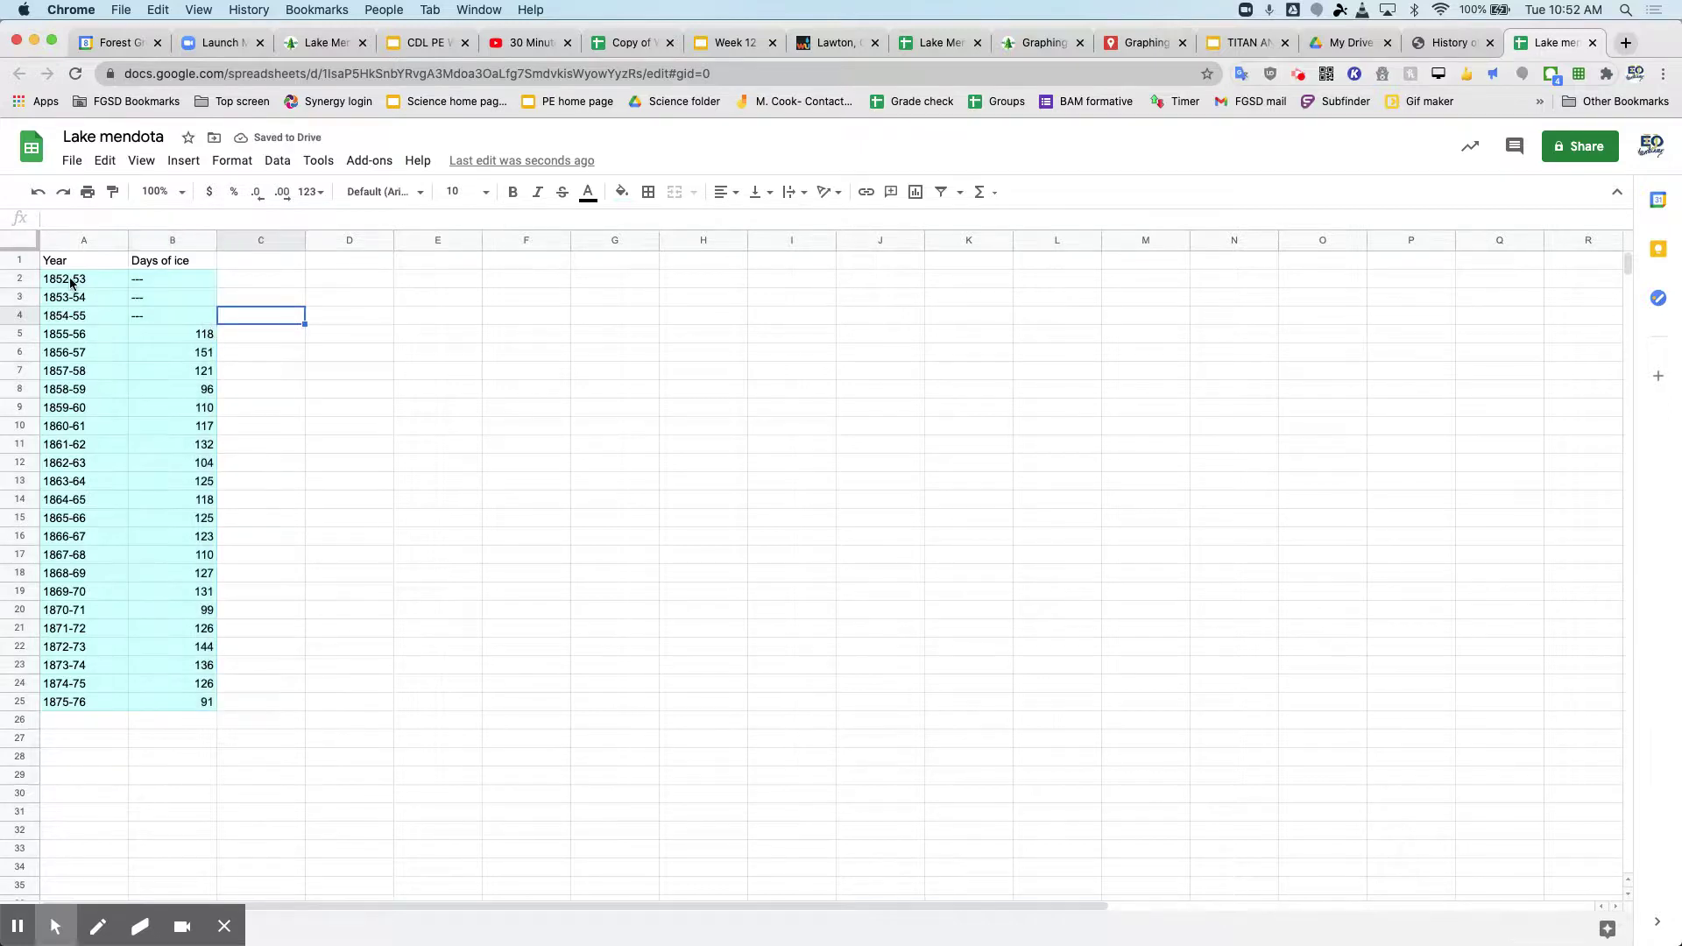
Insert a line chart of columns A and B and place it beside the data.
drag(70, 281, 158, 317)
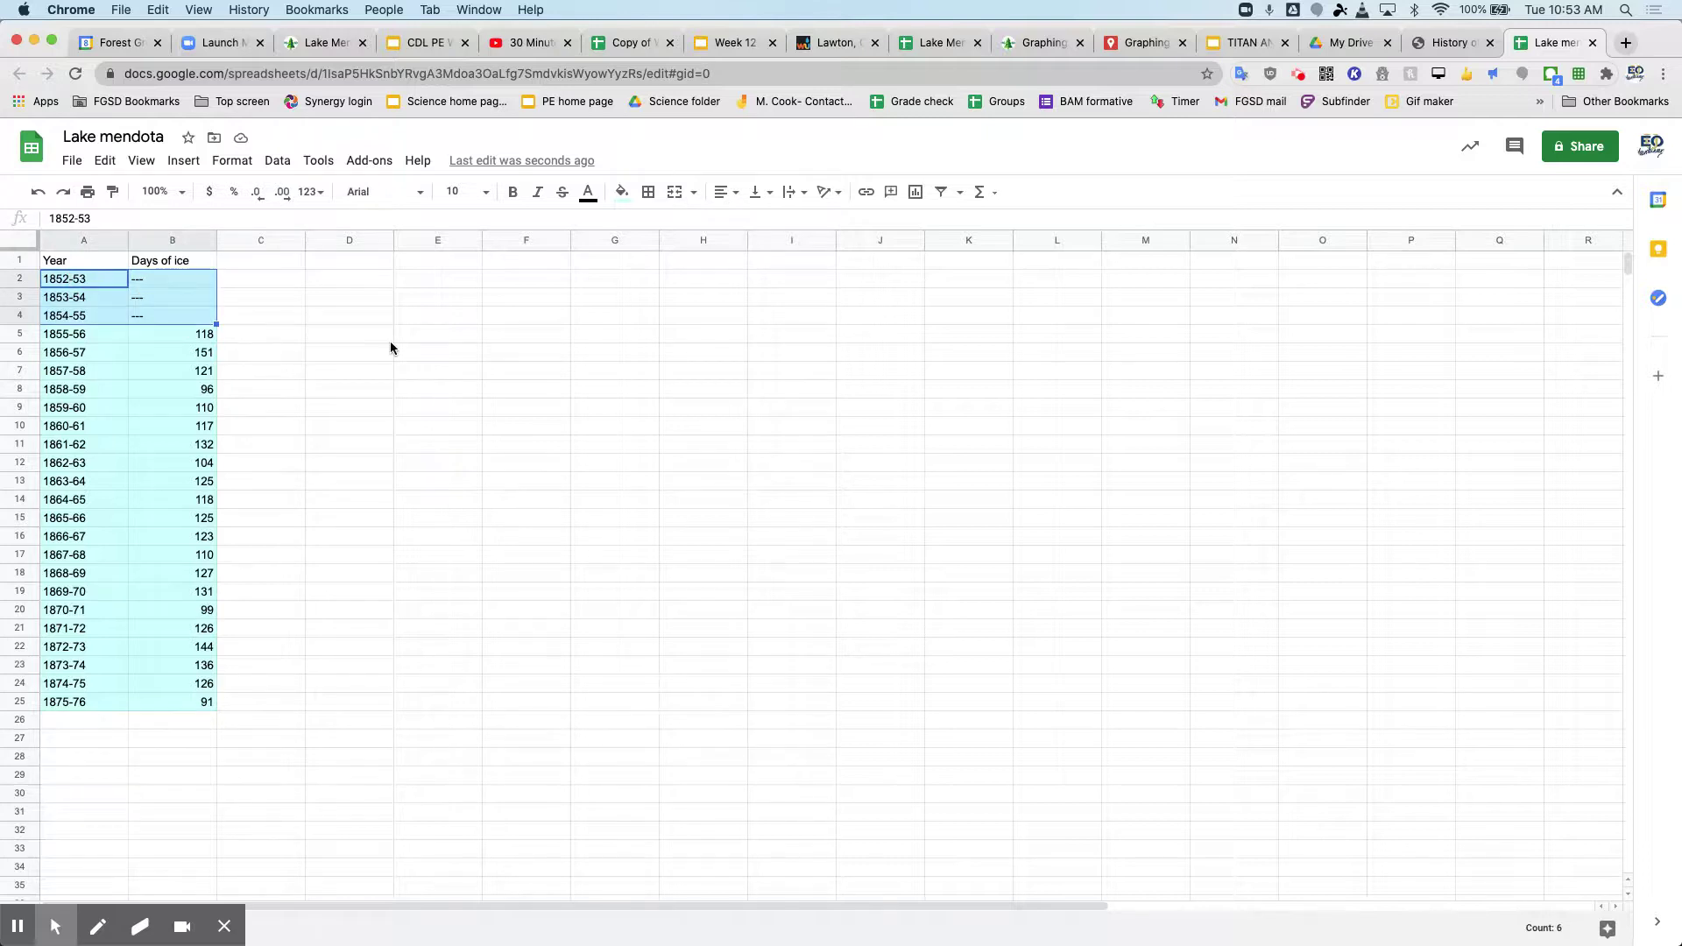
click(579, 333)
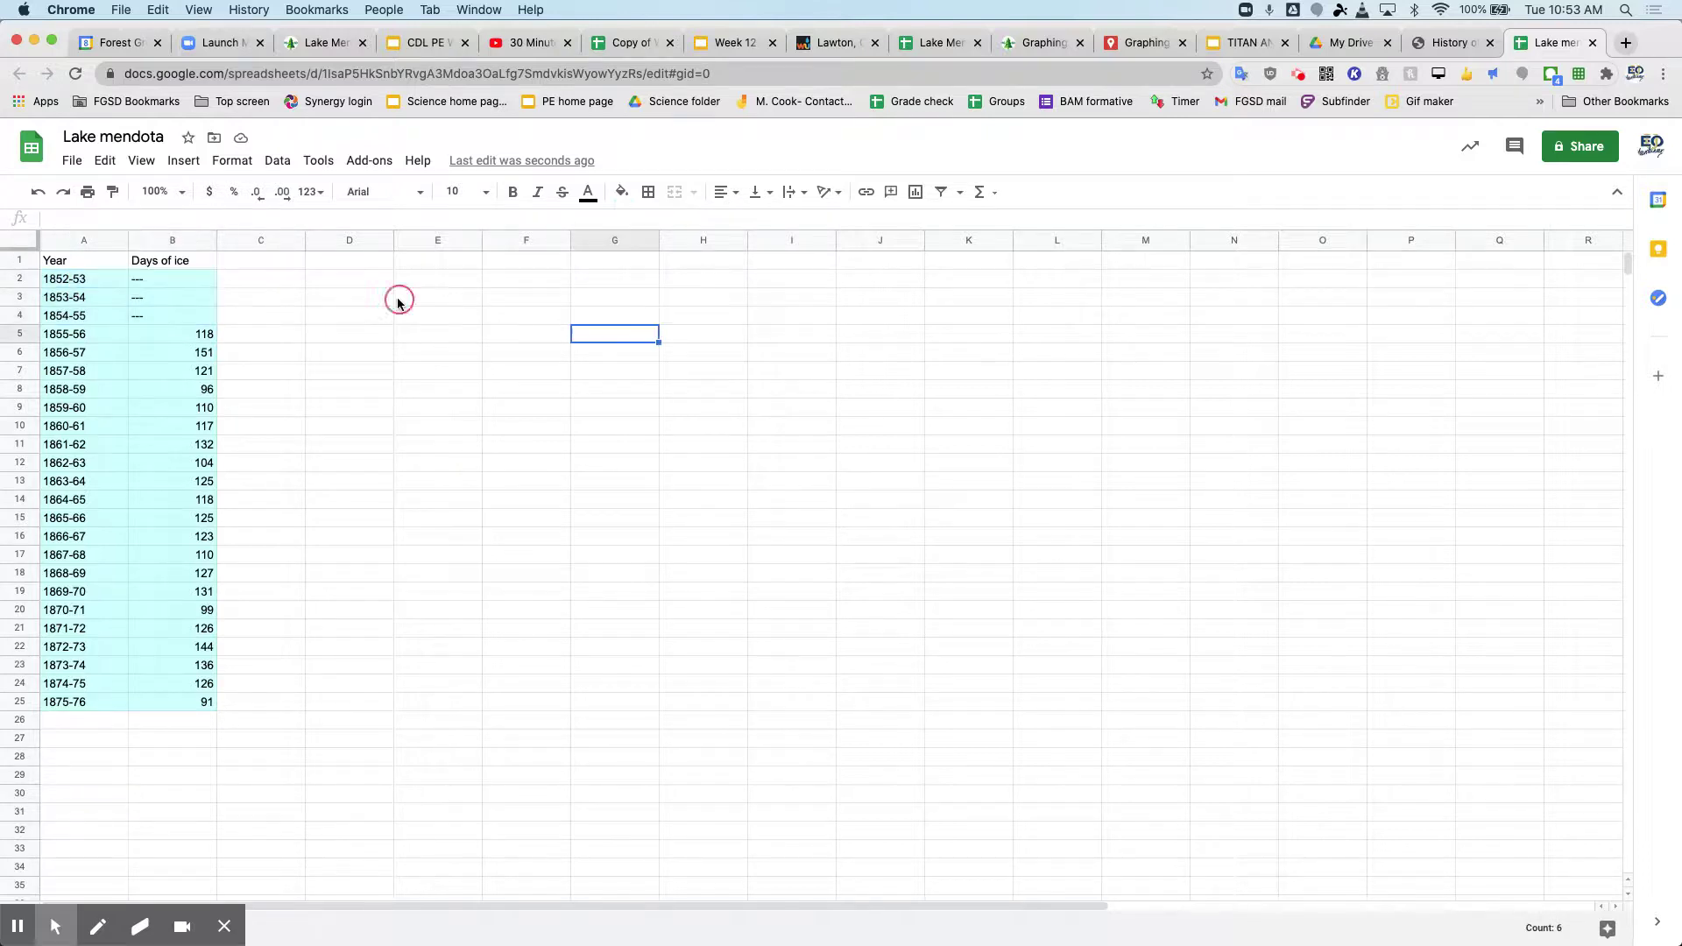
drag(83, 240, 186, 239)
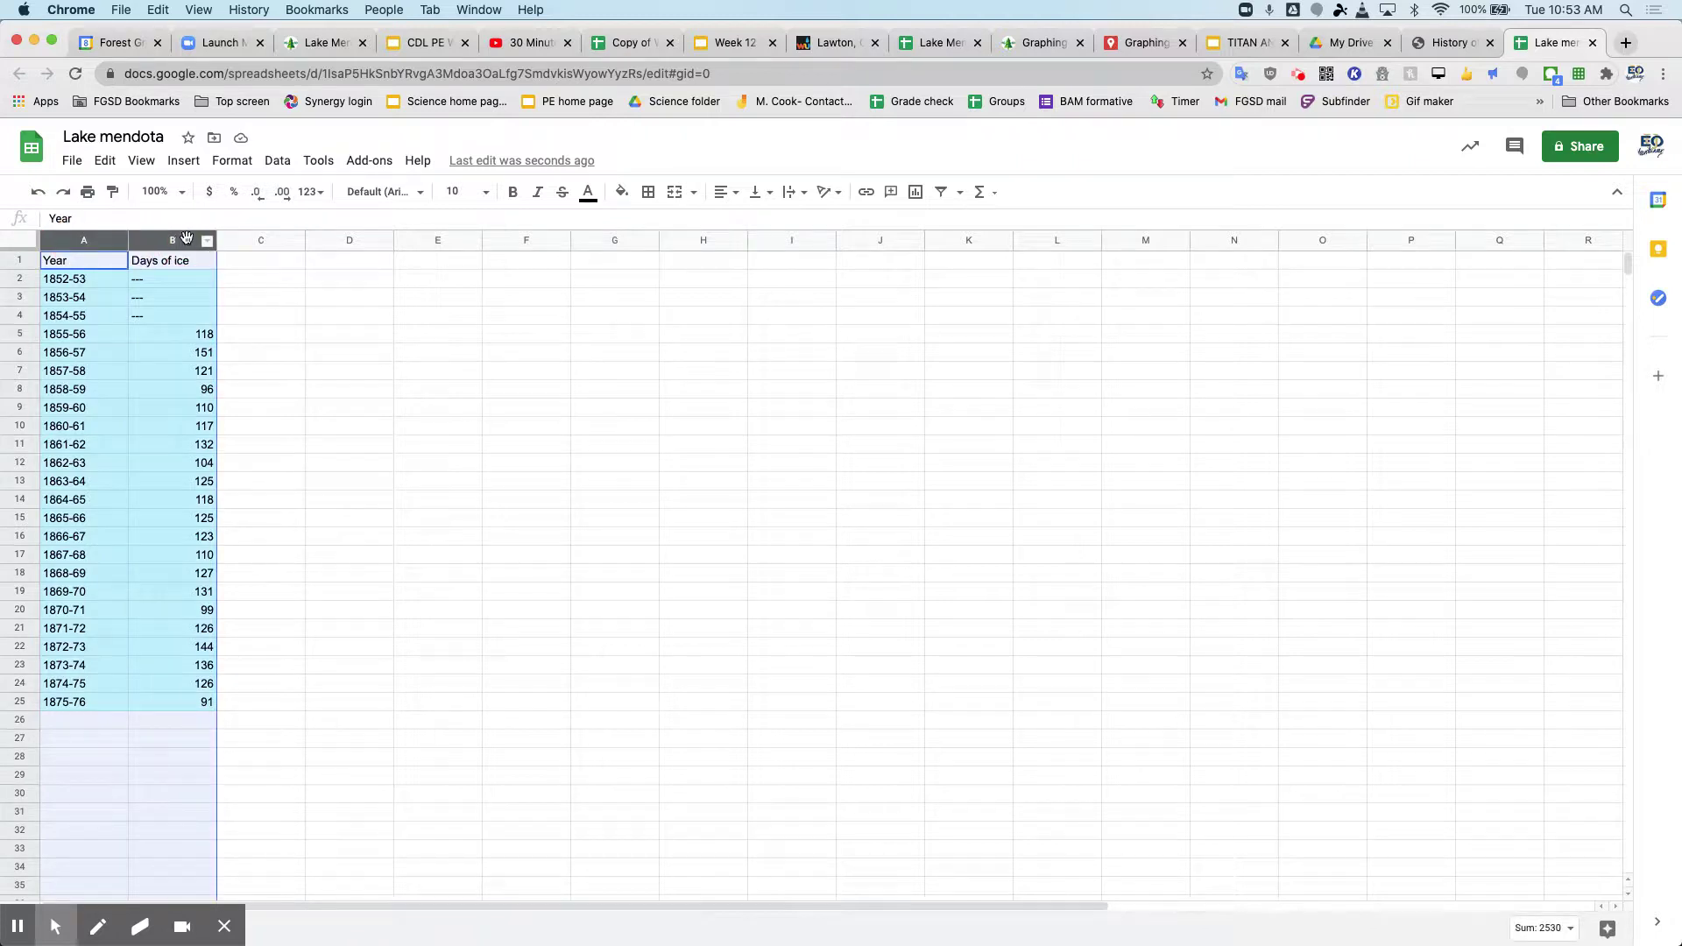
click(914, 193)
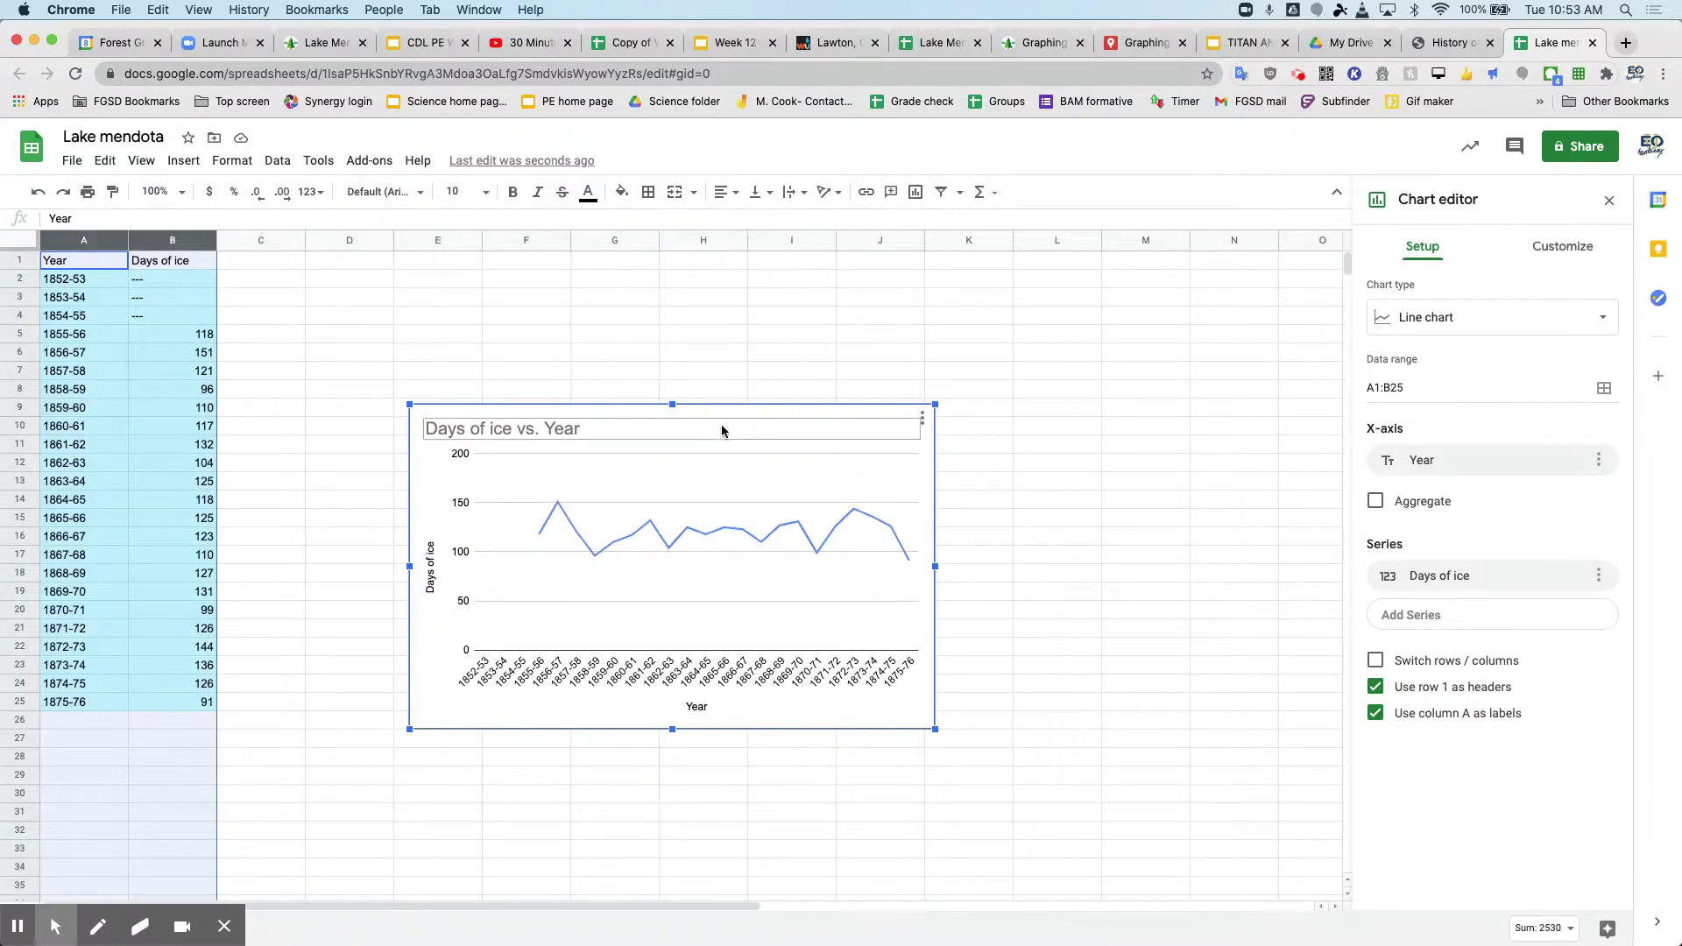
drag(717, 372, 927, 475)
click(1446, 321)
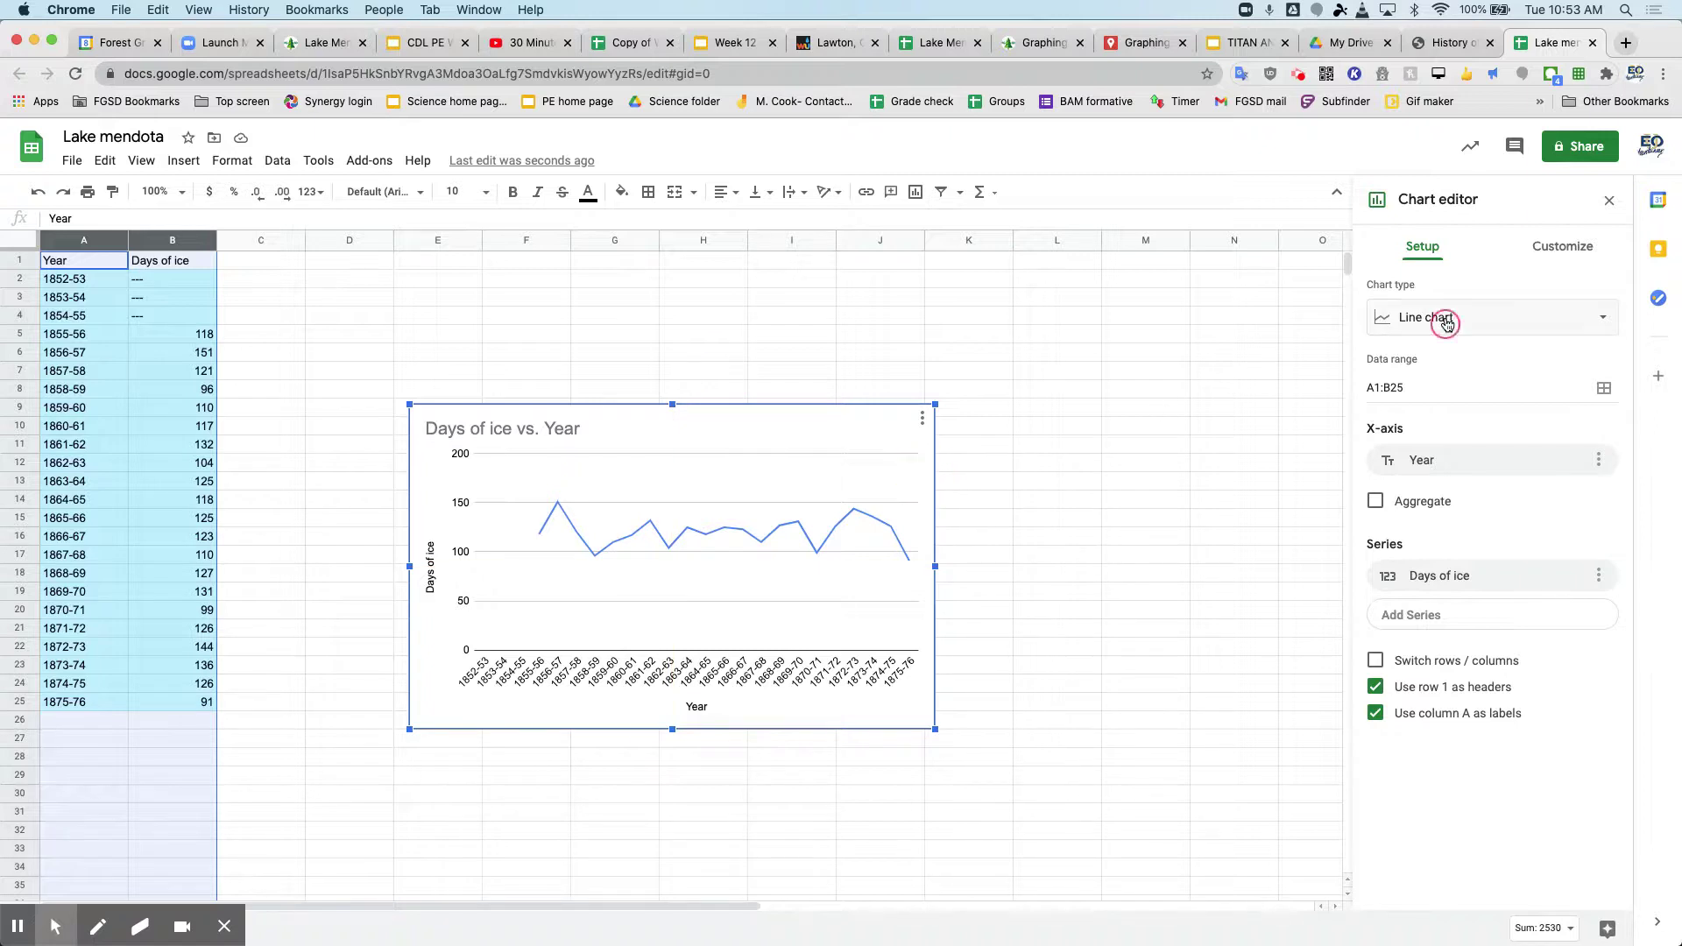
click(1412, 413)
Move the duplicate chart up off the chart beneath it and delete the duplicate.
click(834, 421)
drag(824, 399, 794, 342)
drag(823, 281, 823, 280)
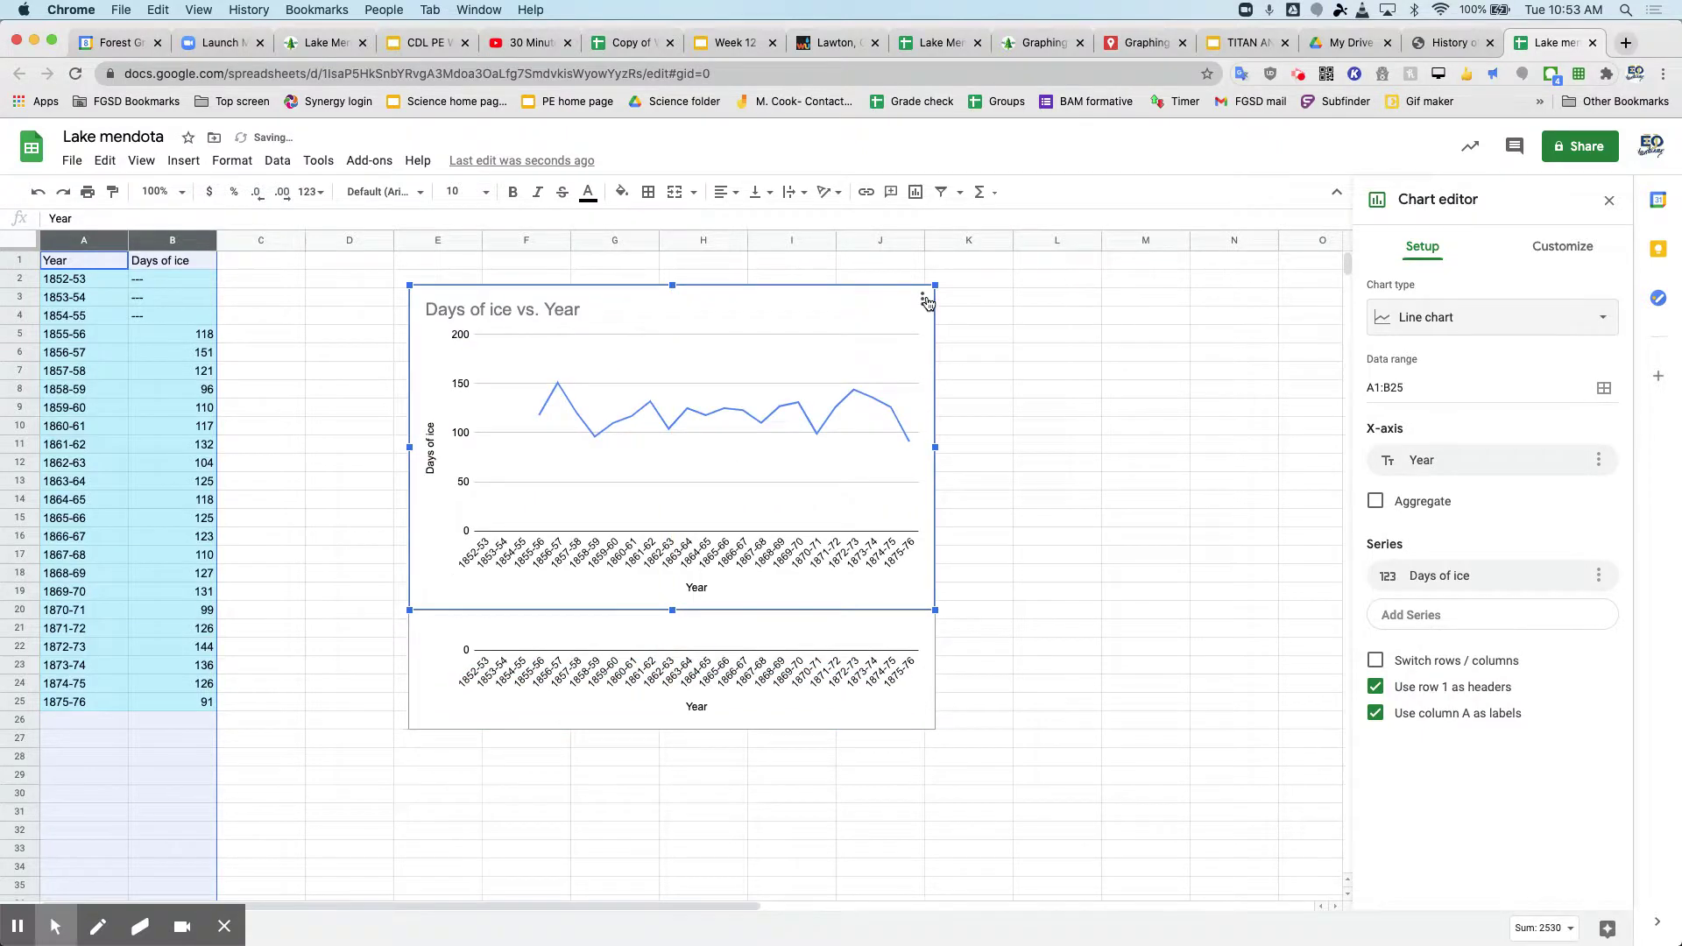
click(924, 299)
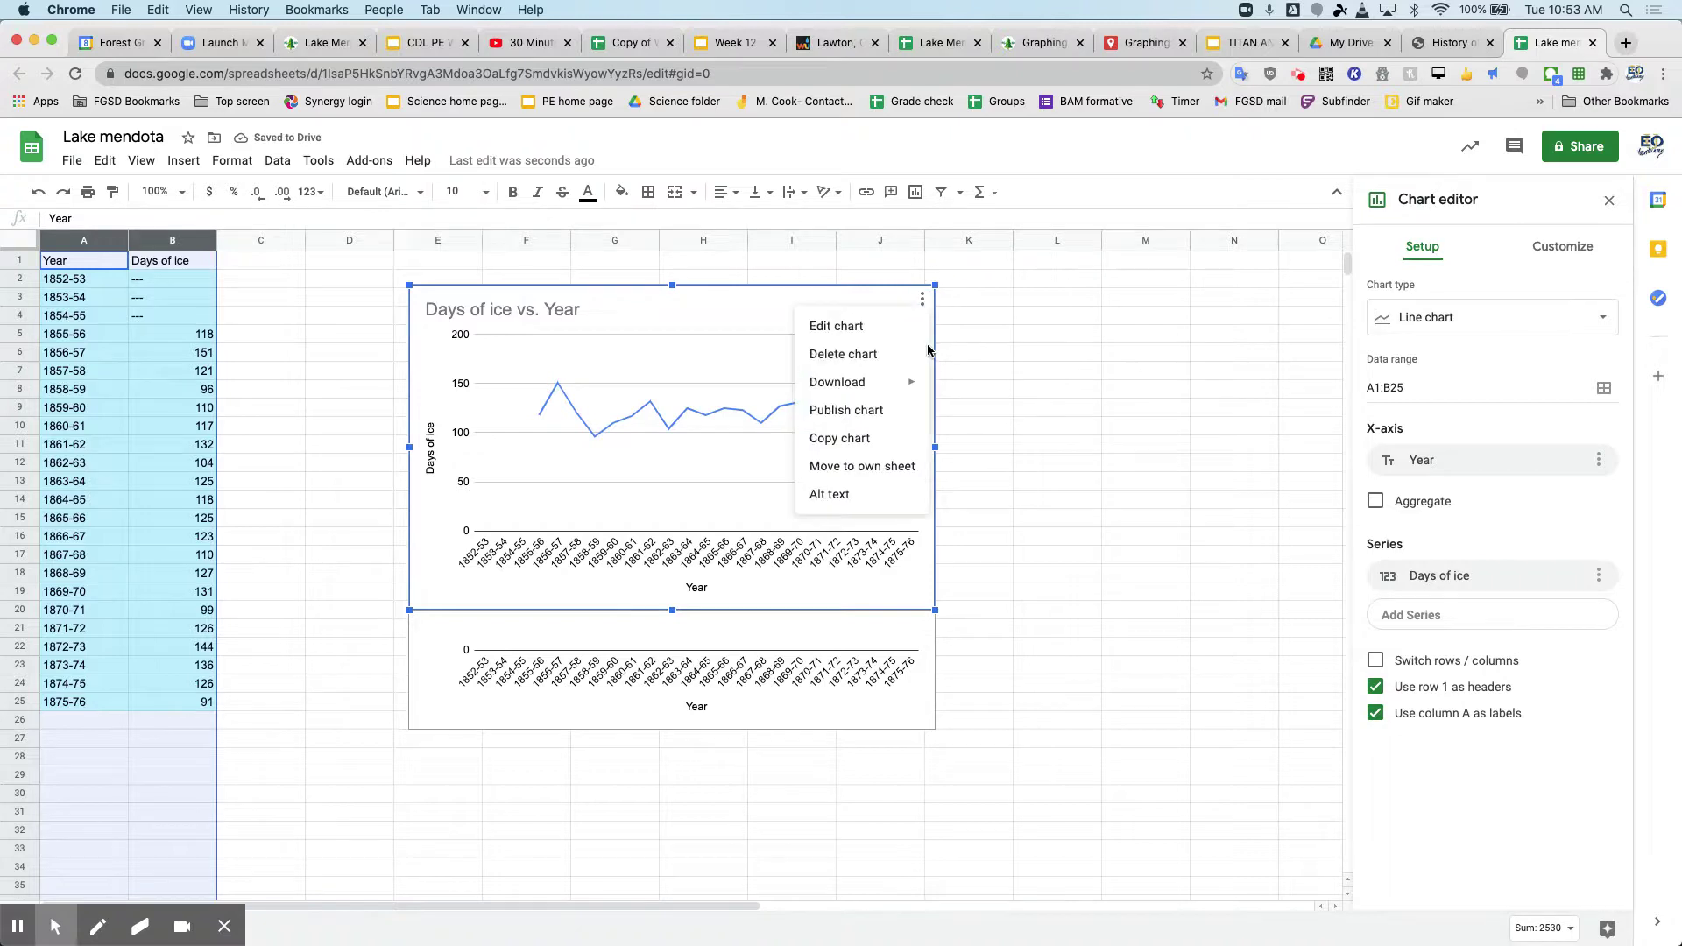
click(863, 354)
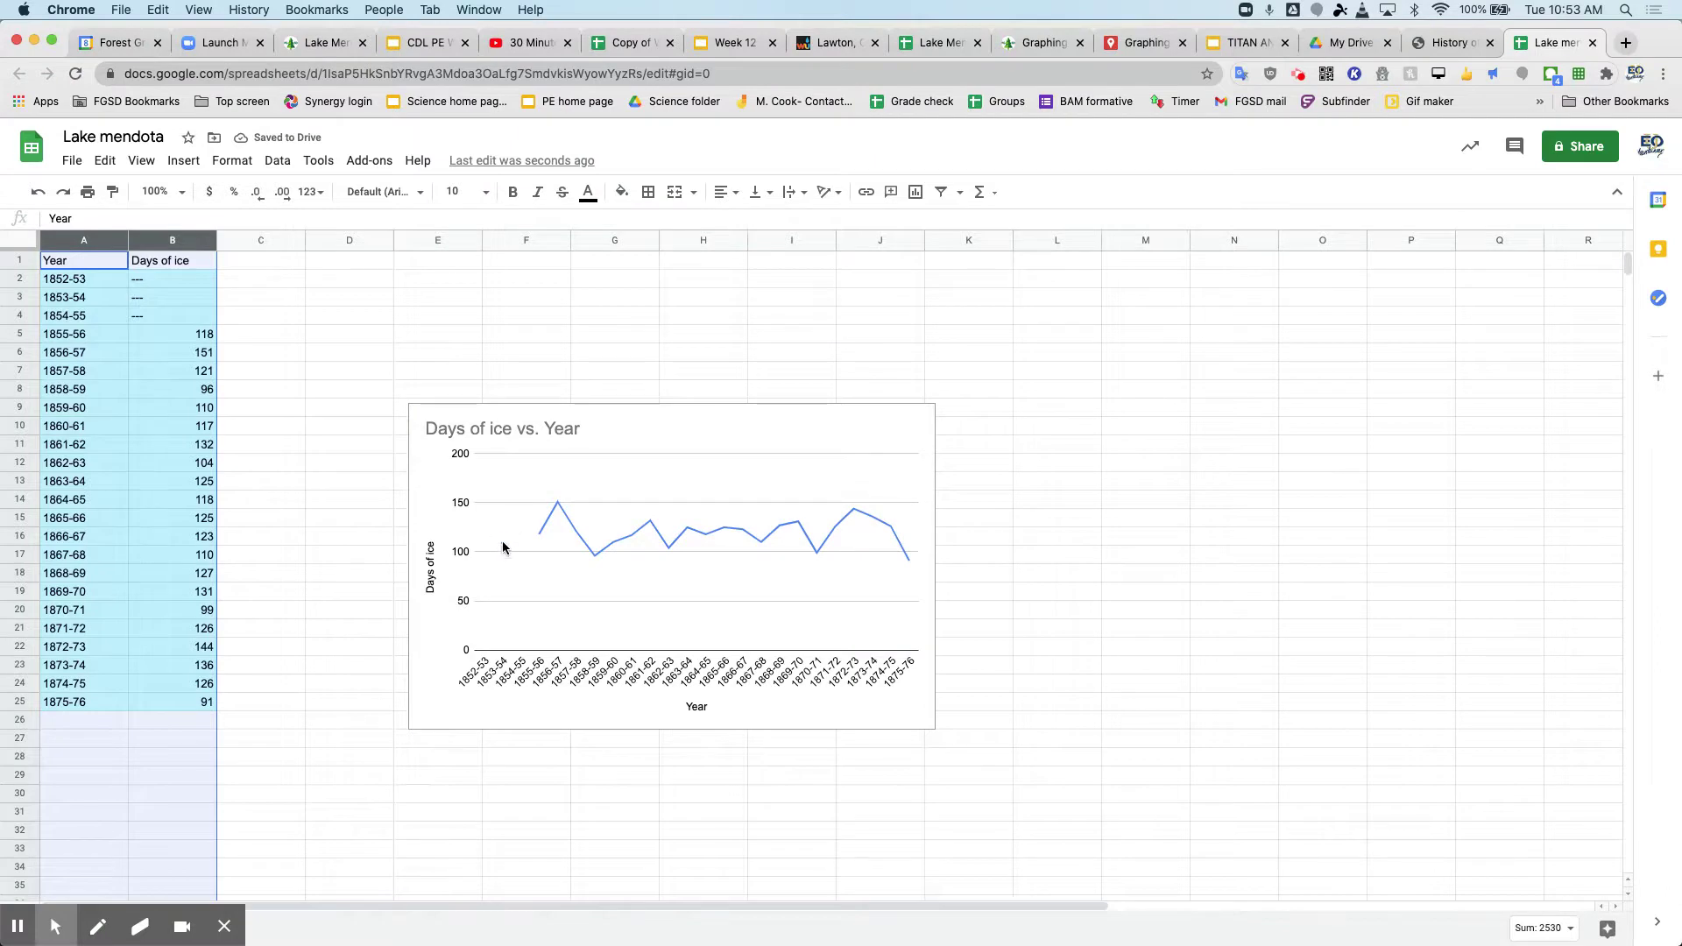
Clear the years and dashes in A2:B4 for the winters 1852-53 through 1854-55.
click(102, 280)
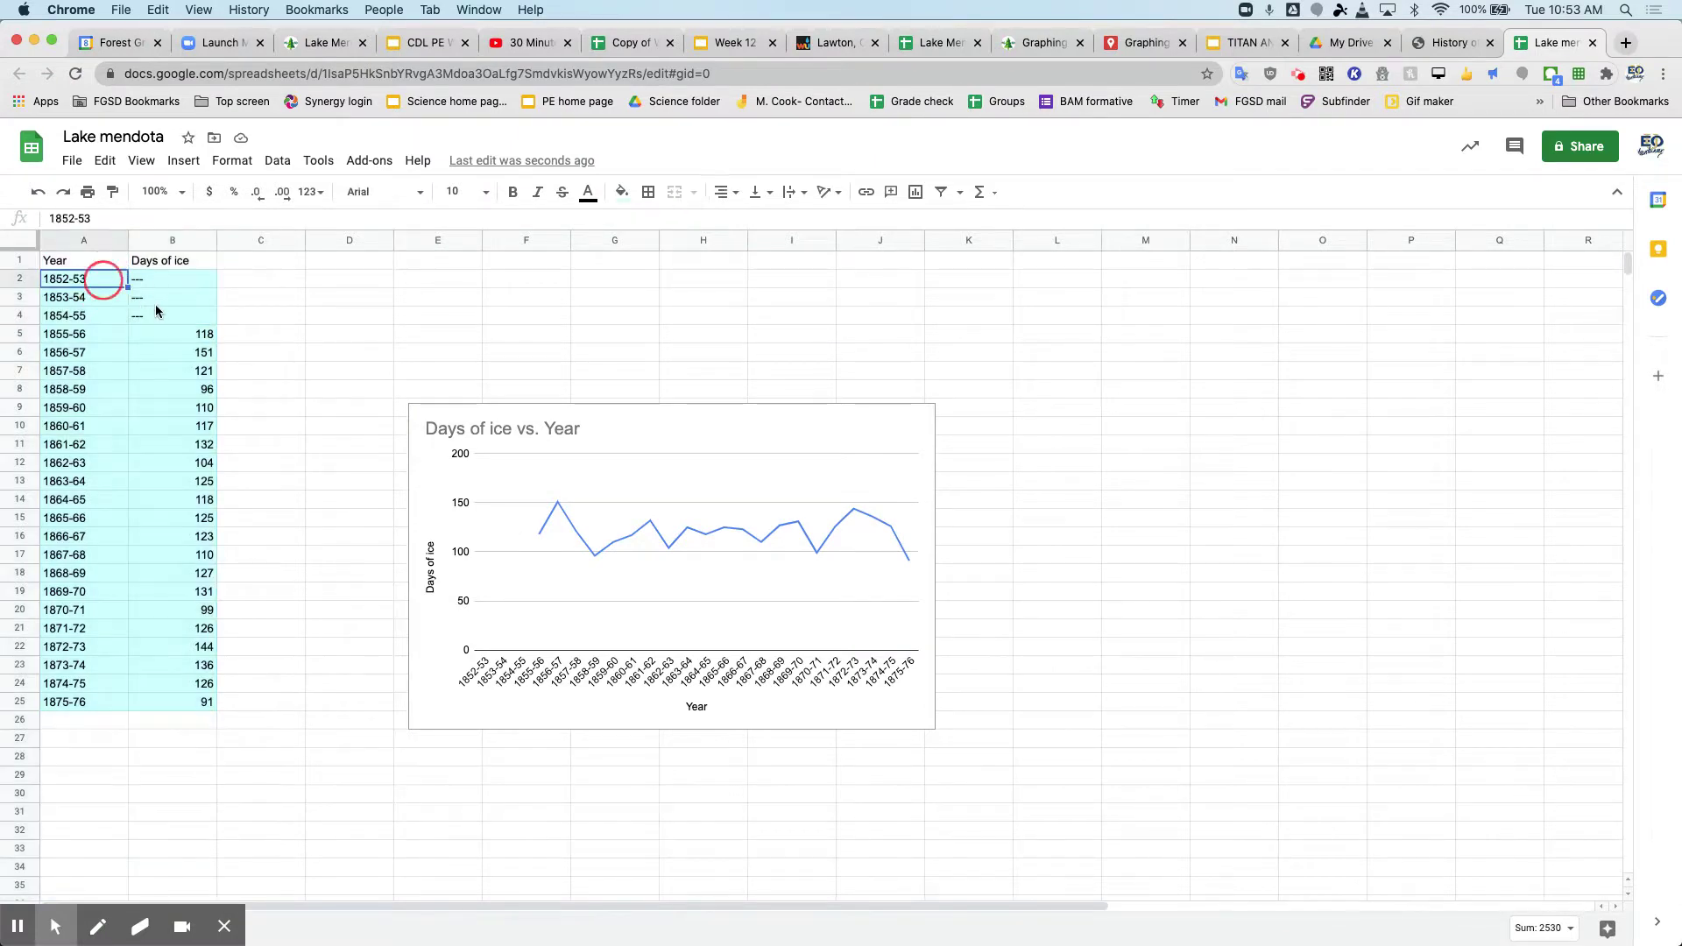
drag(154, 312, 102, 282)
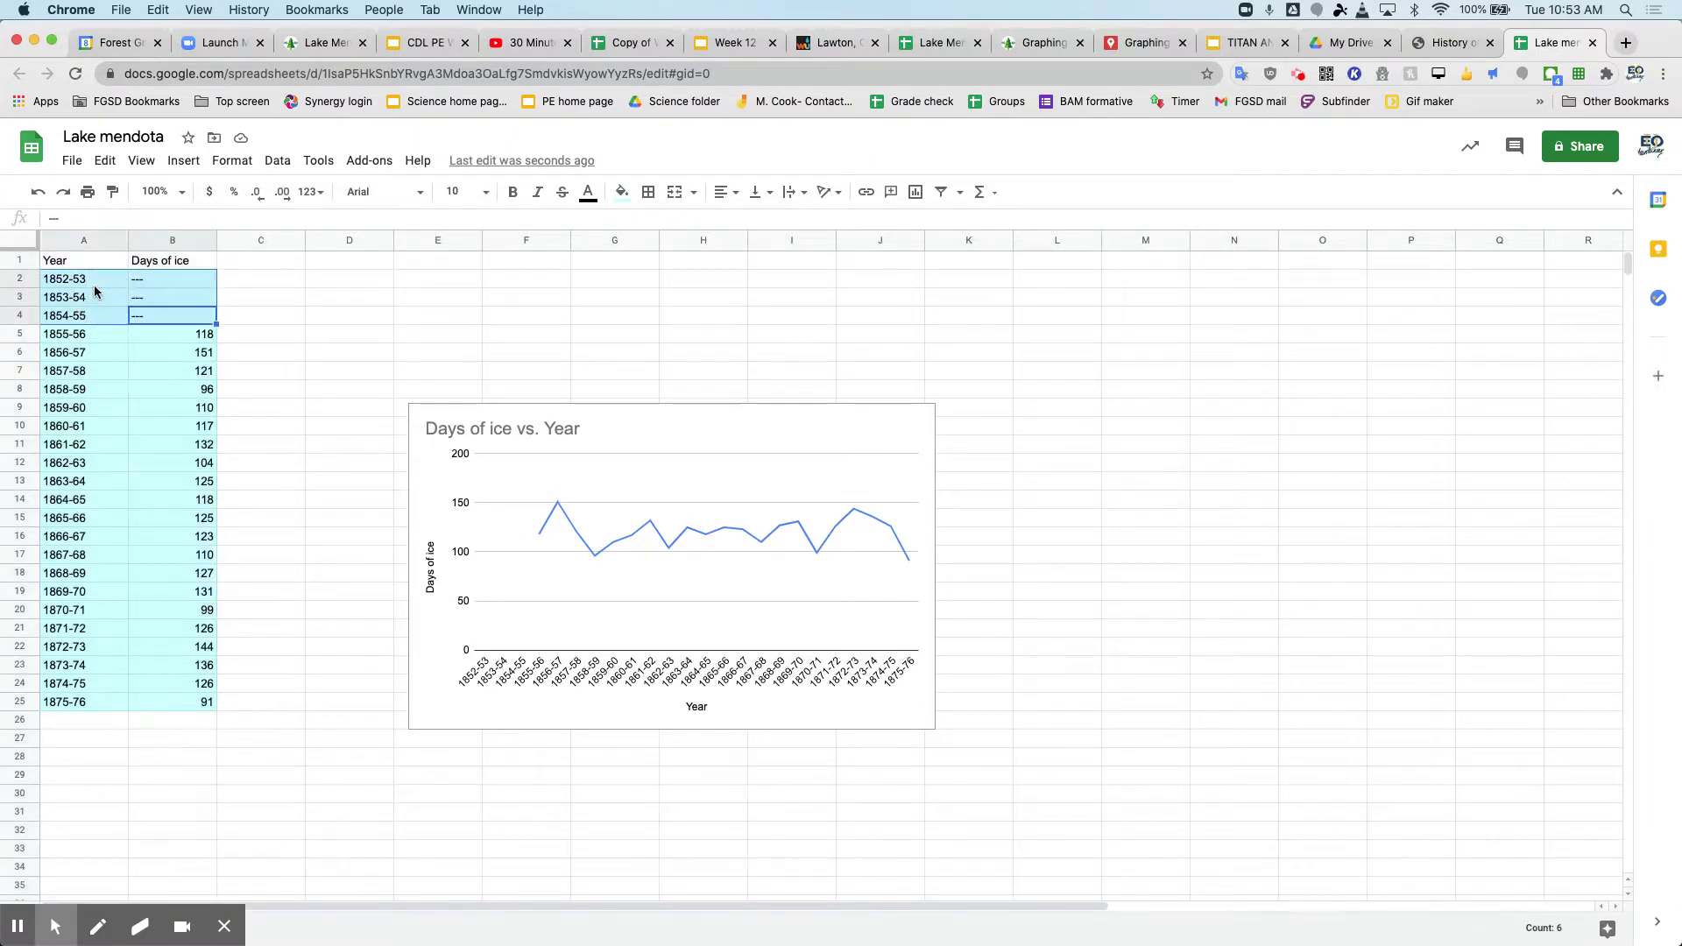
key(Delete)
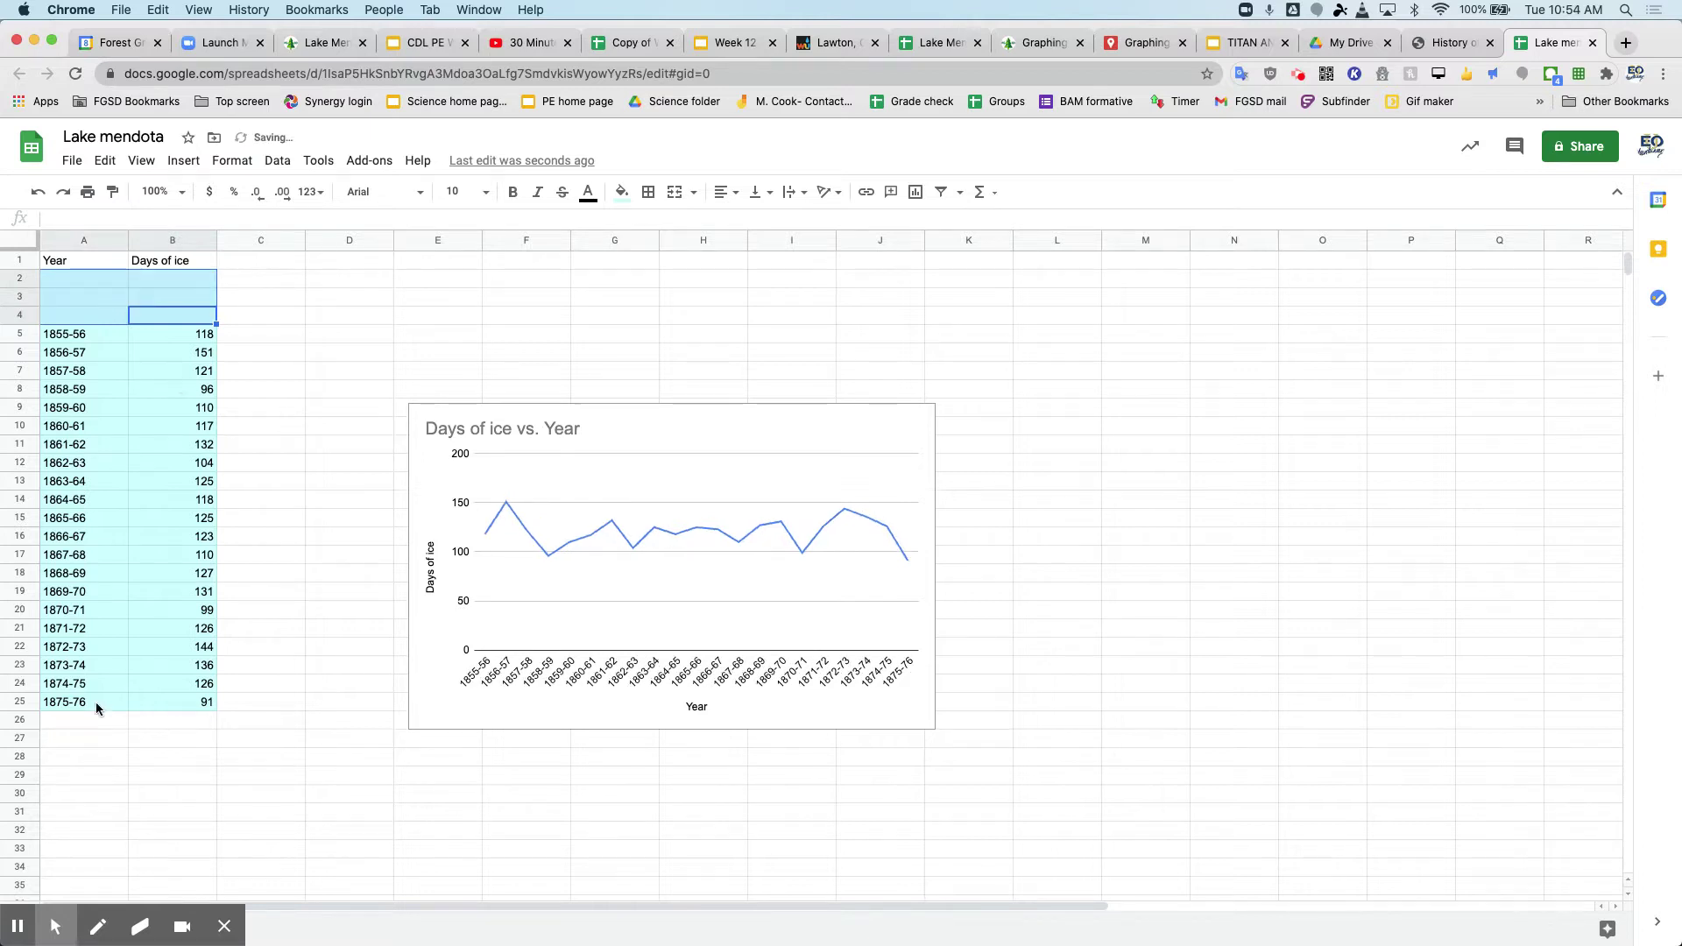
Copy the winters 1876-77 through 1899-00 from the history page and paste them into the Year column starting in A26.
click(1441, 46)
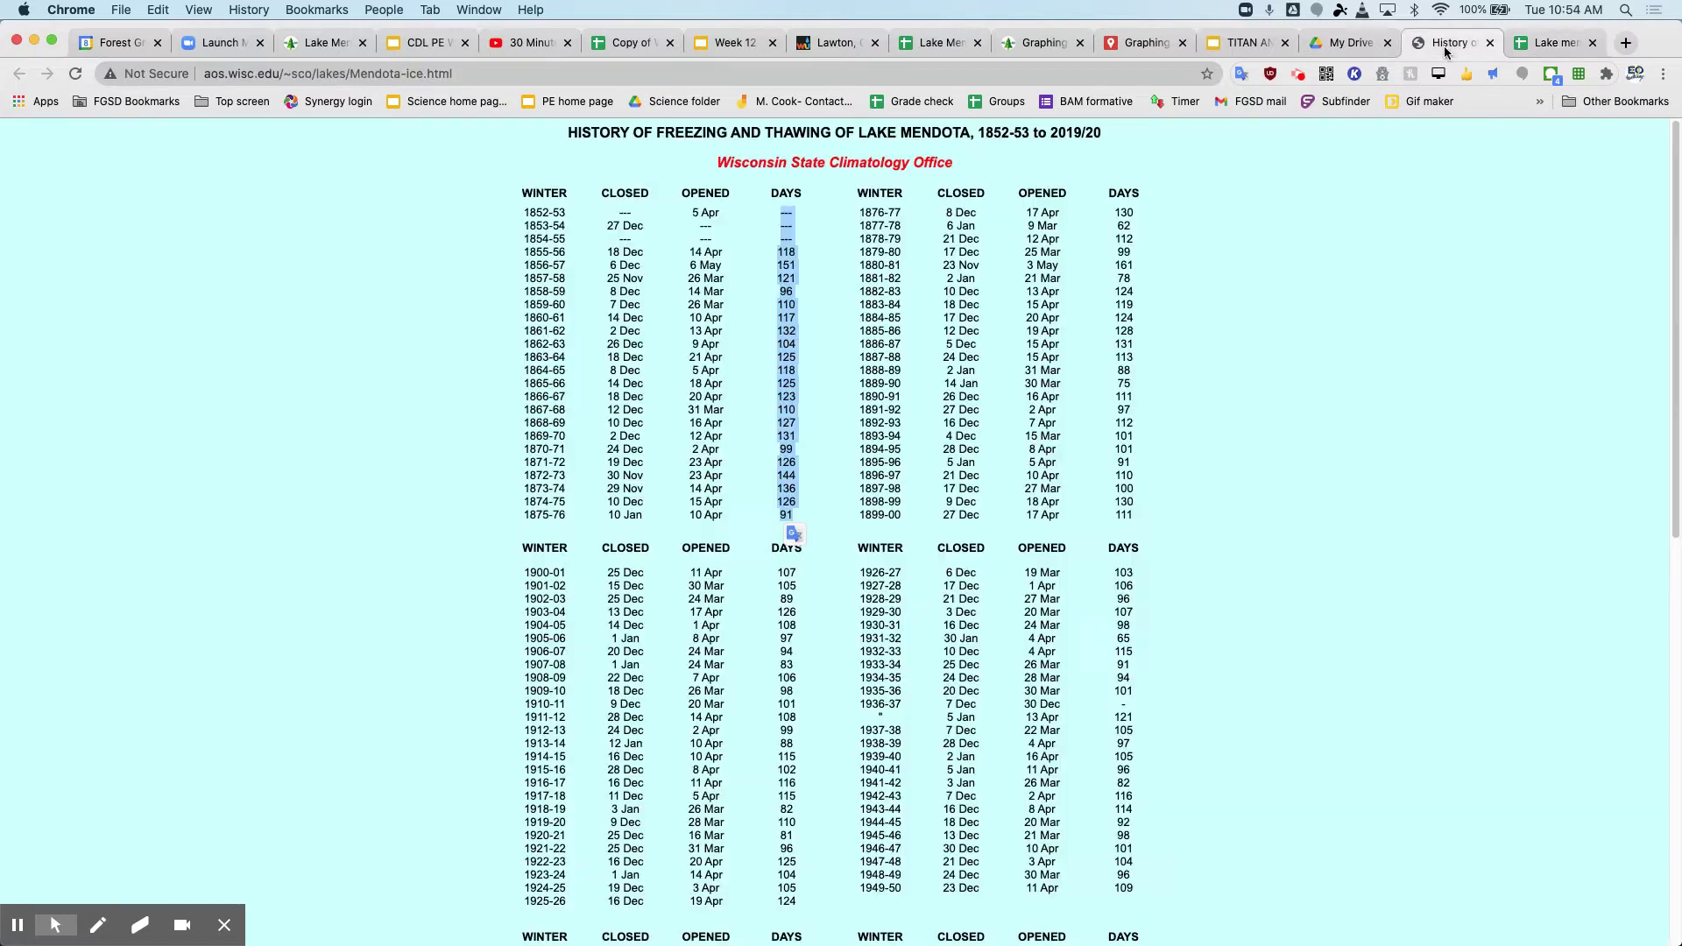
drag(860, 212, 905, 522)
key(super+c)
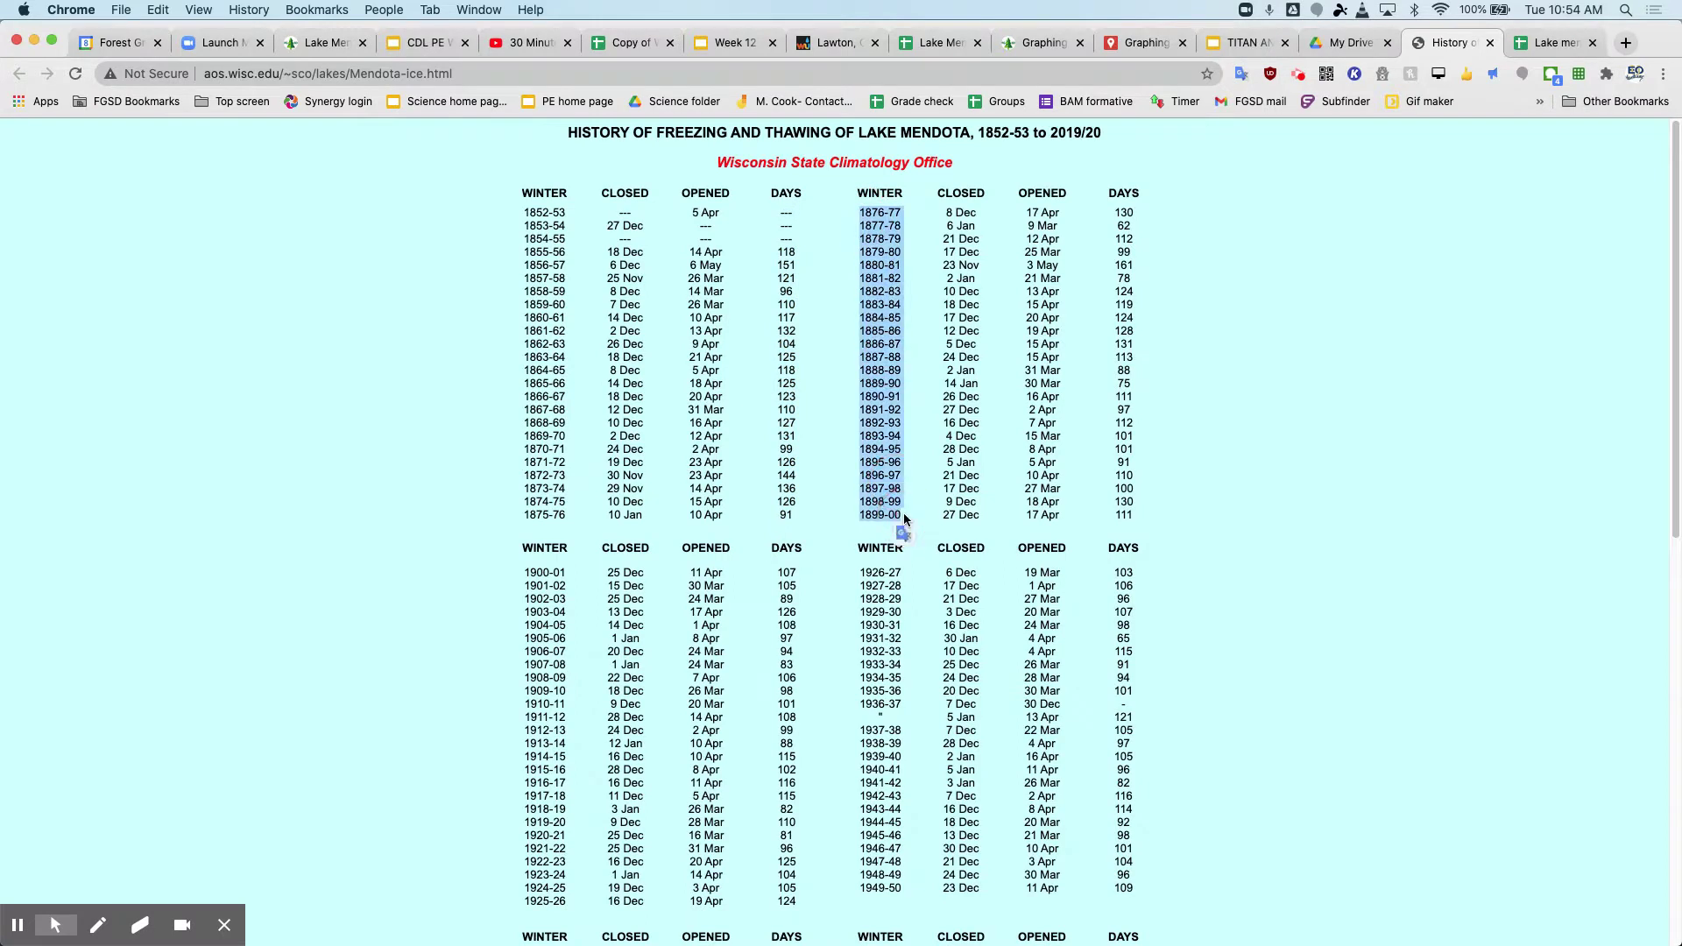
click(1545, 42)
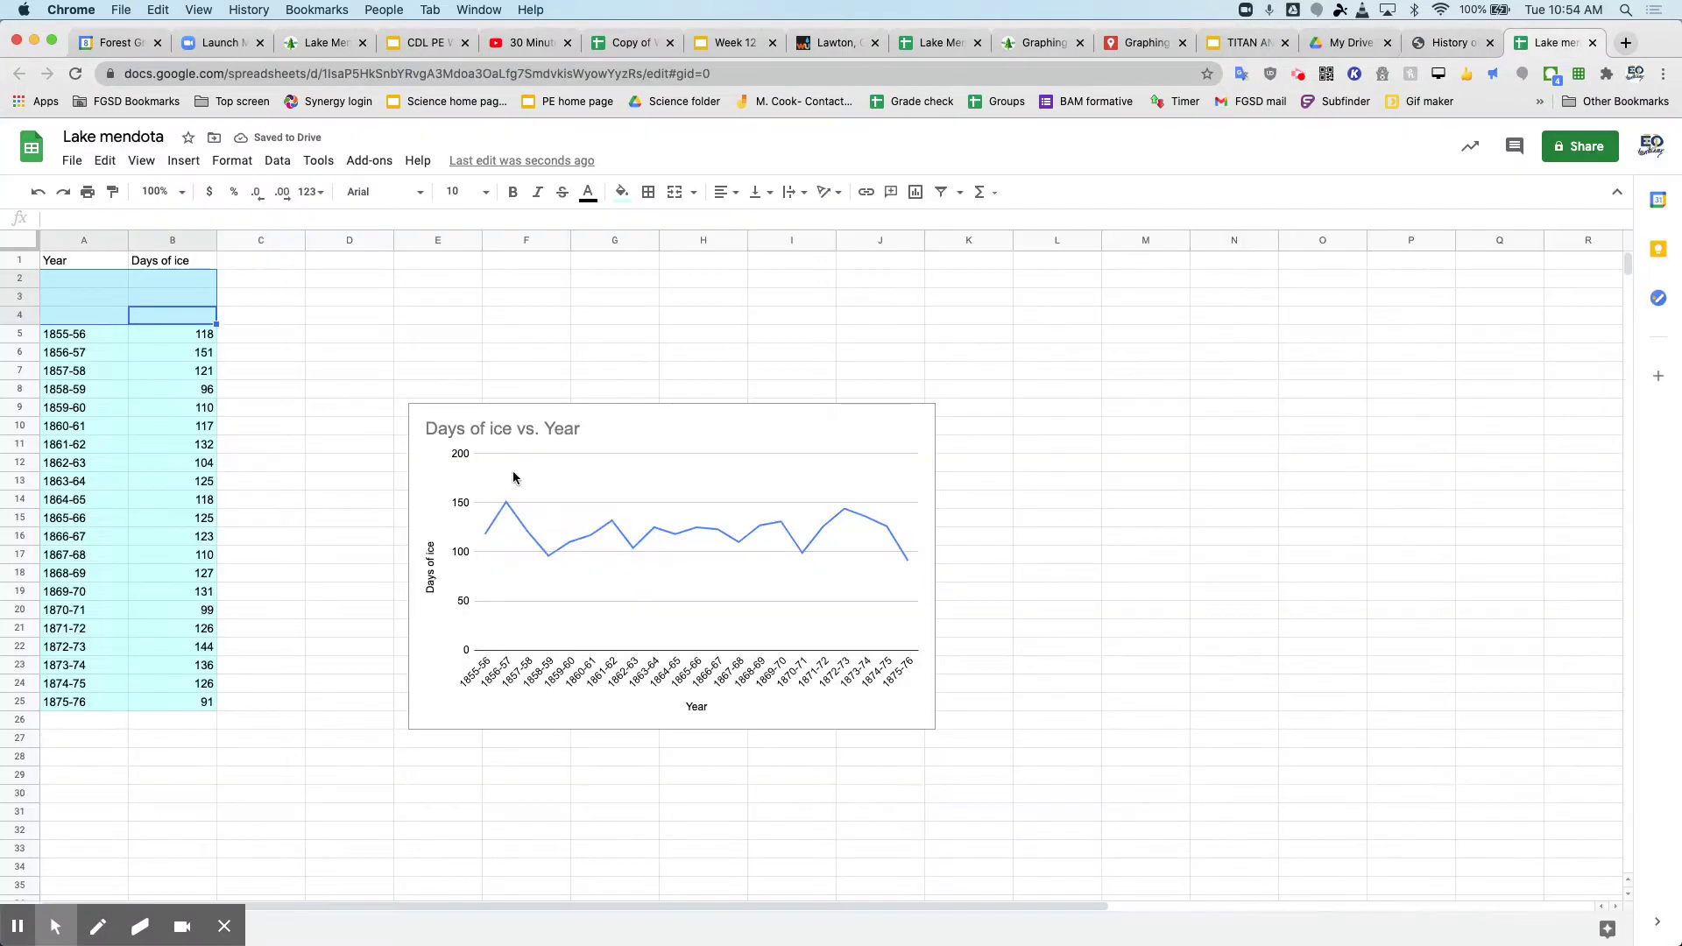
click(139, 724)
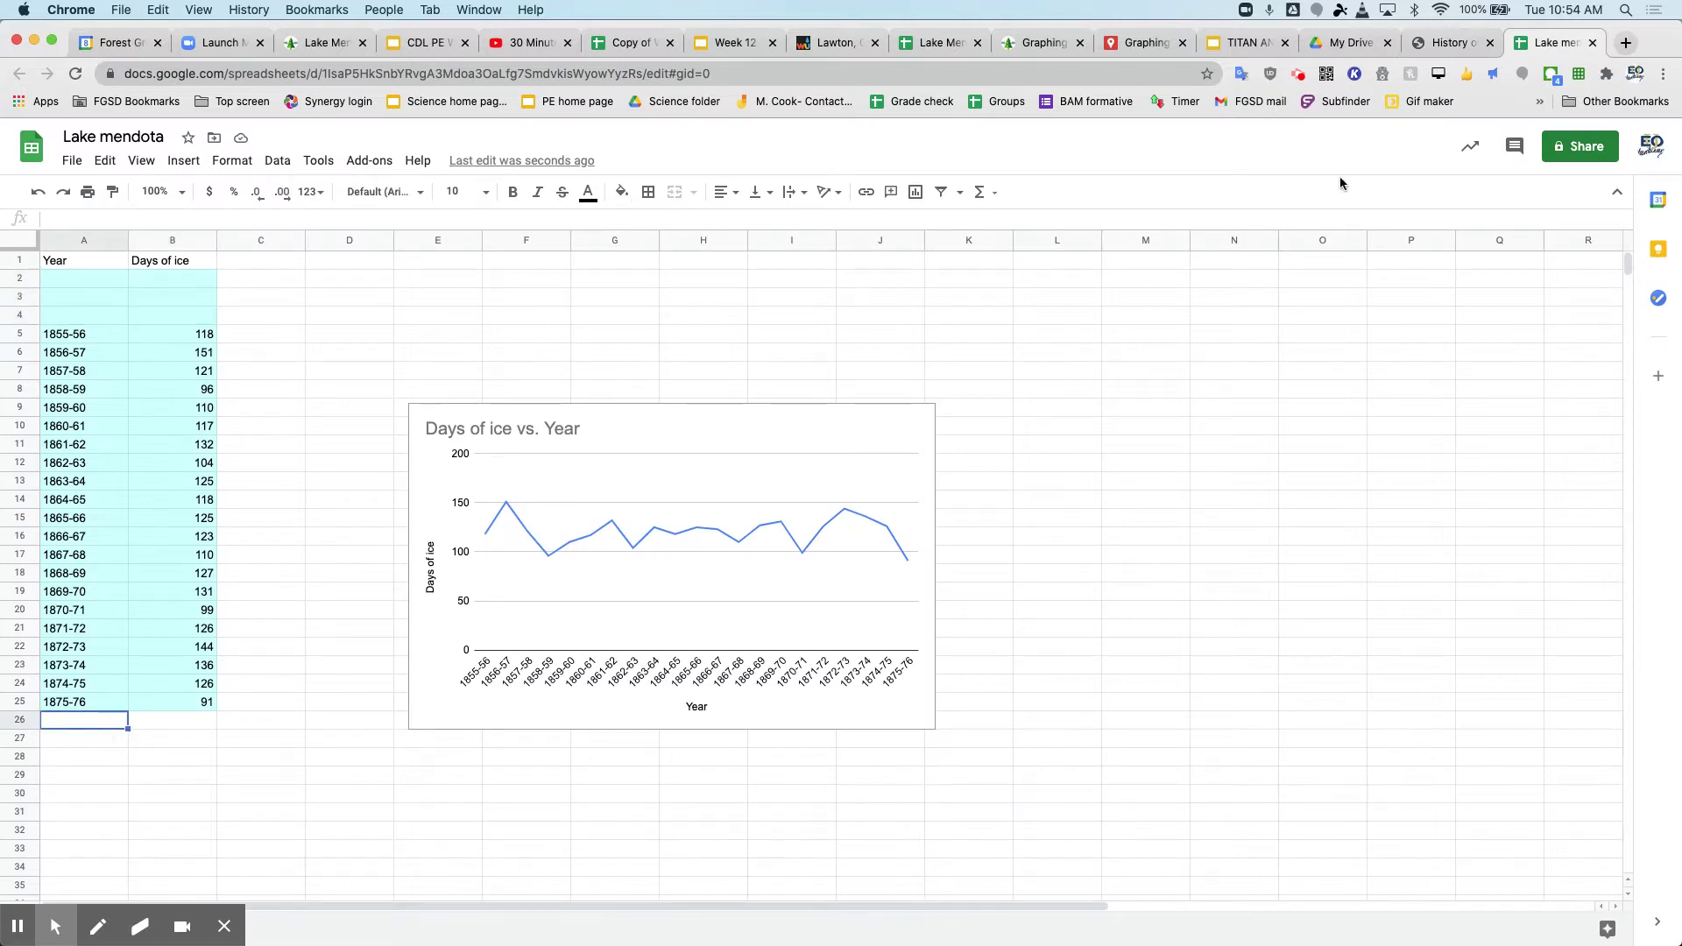
key(super+v)
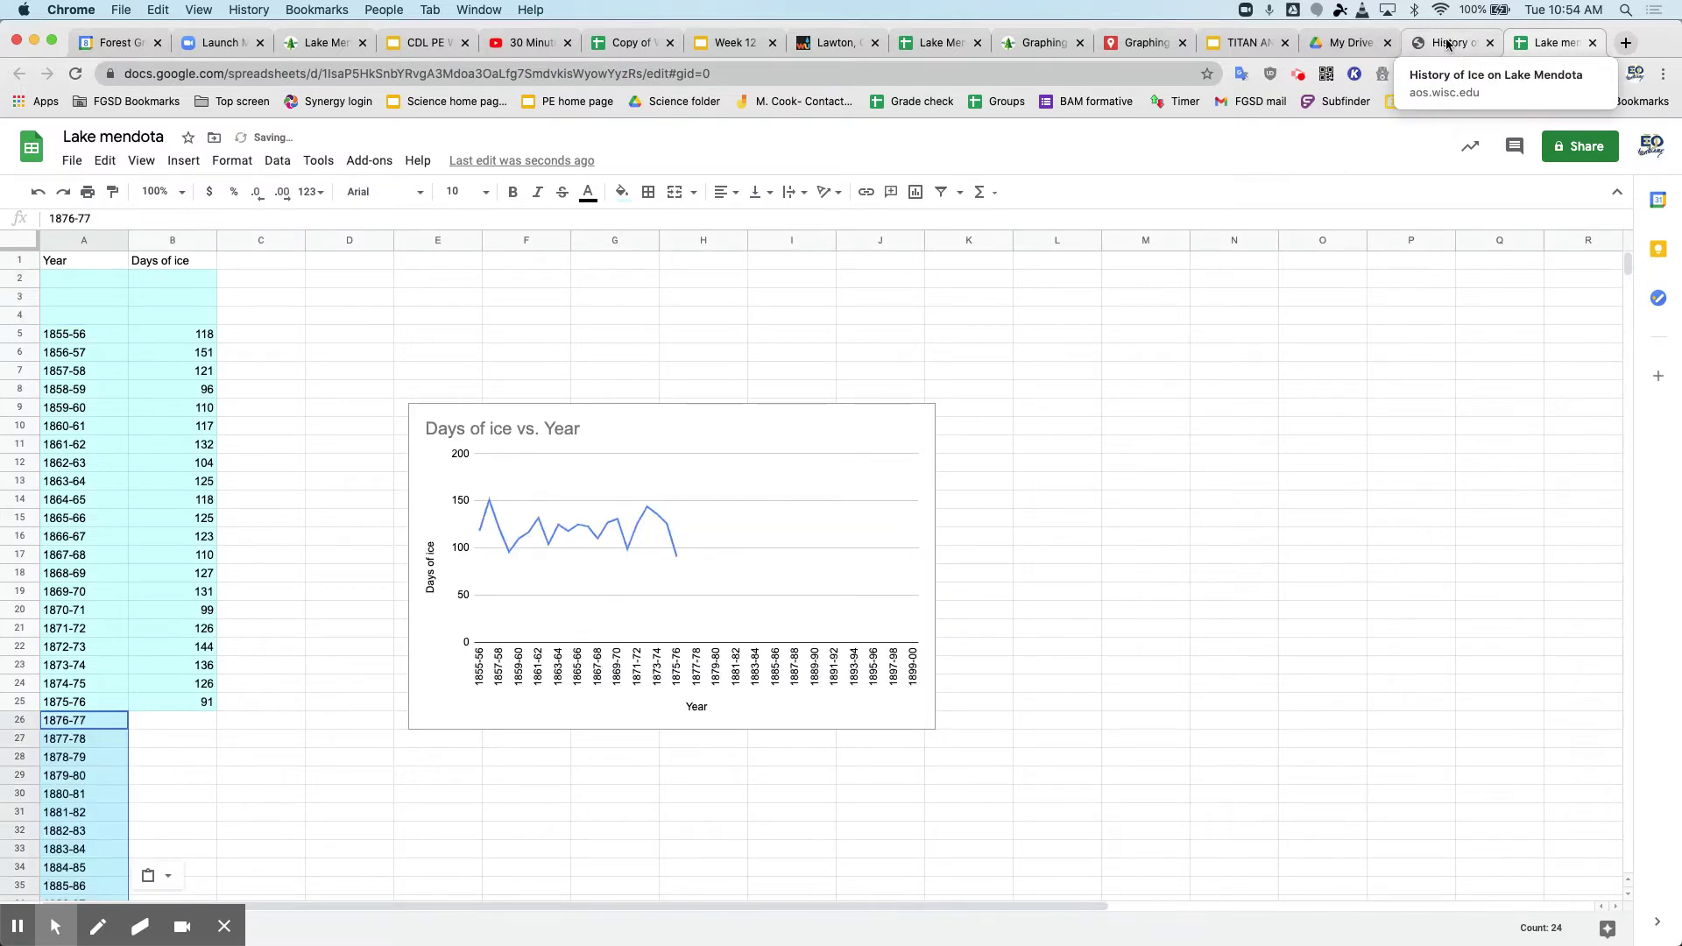
Copy the DAYS values for 1876-77 through 1899-00 from the history page and paste them into Days of ice starting in B26.
click(1447, 46)
drag(1114, 212, 1147, 512)
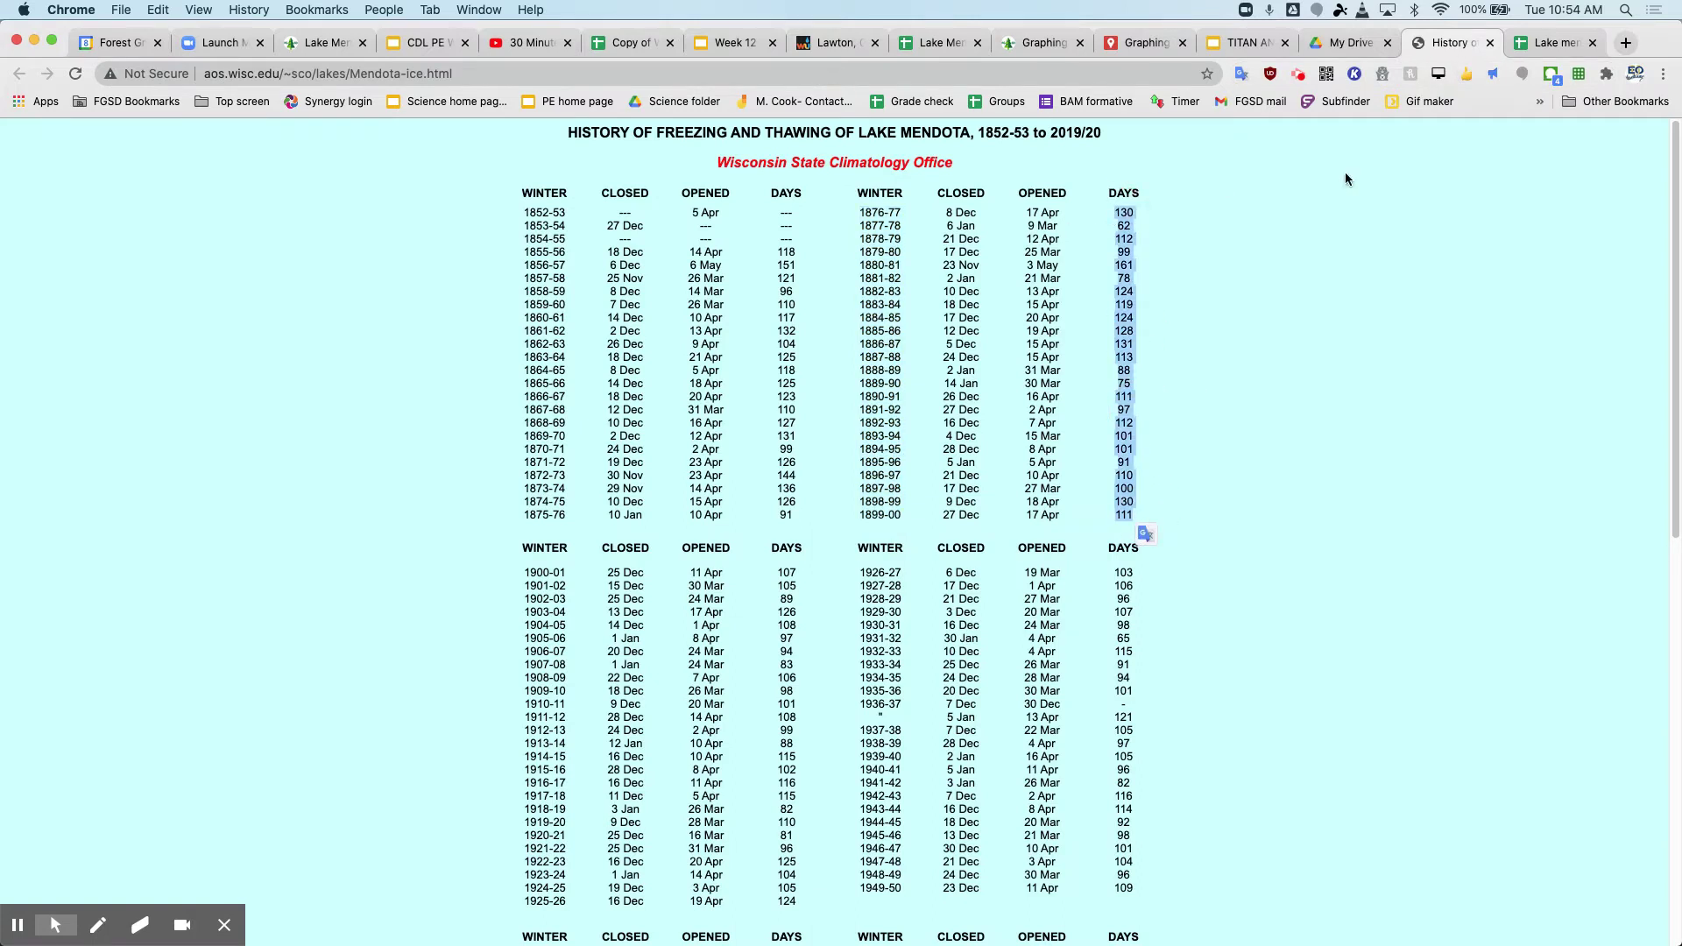
click(1541, 45)
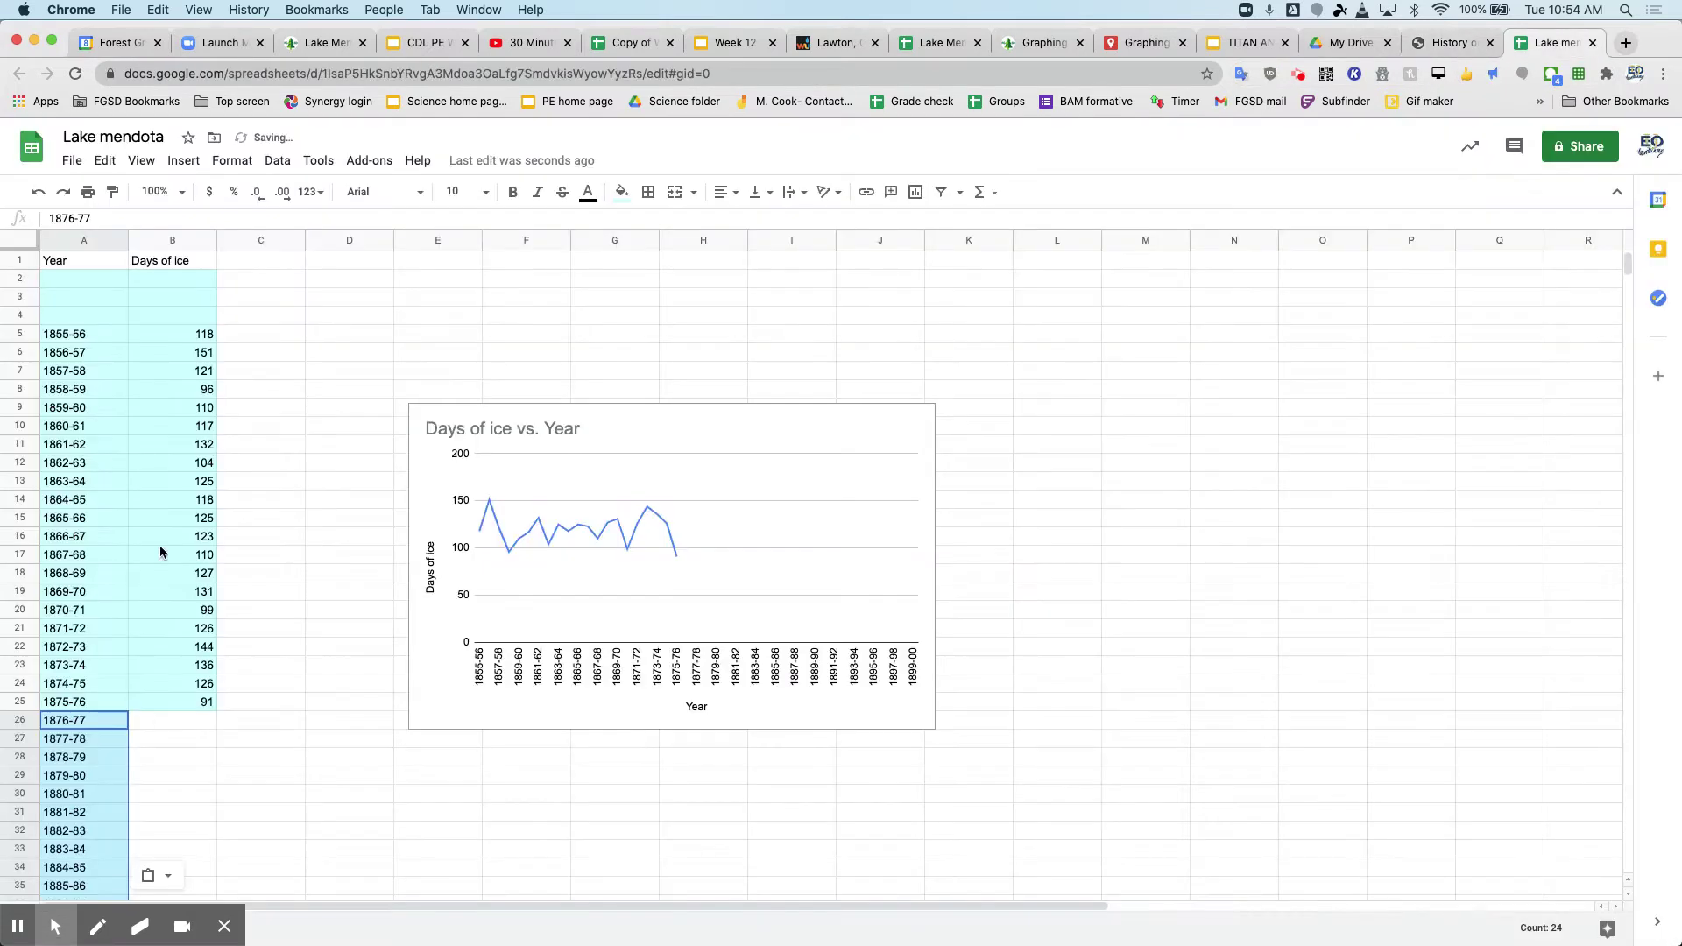
click(176, 722)
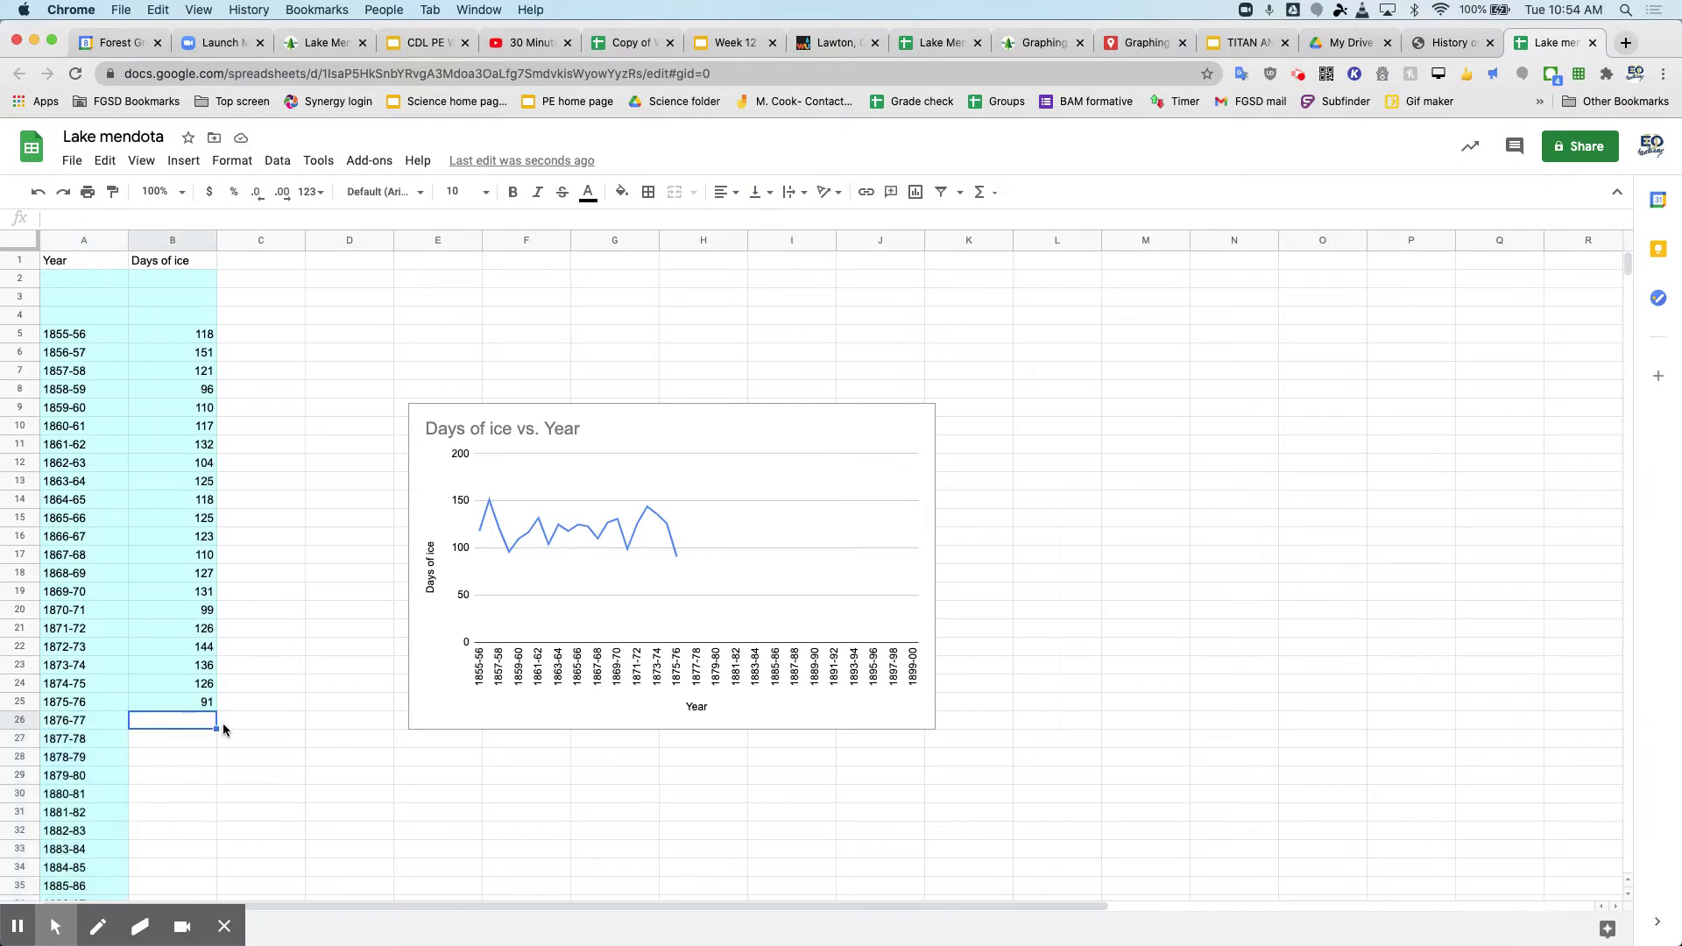
key(super+v)
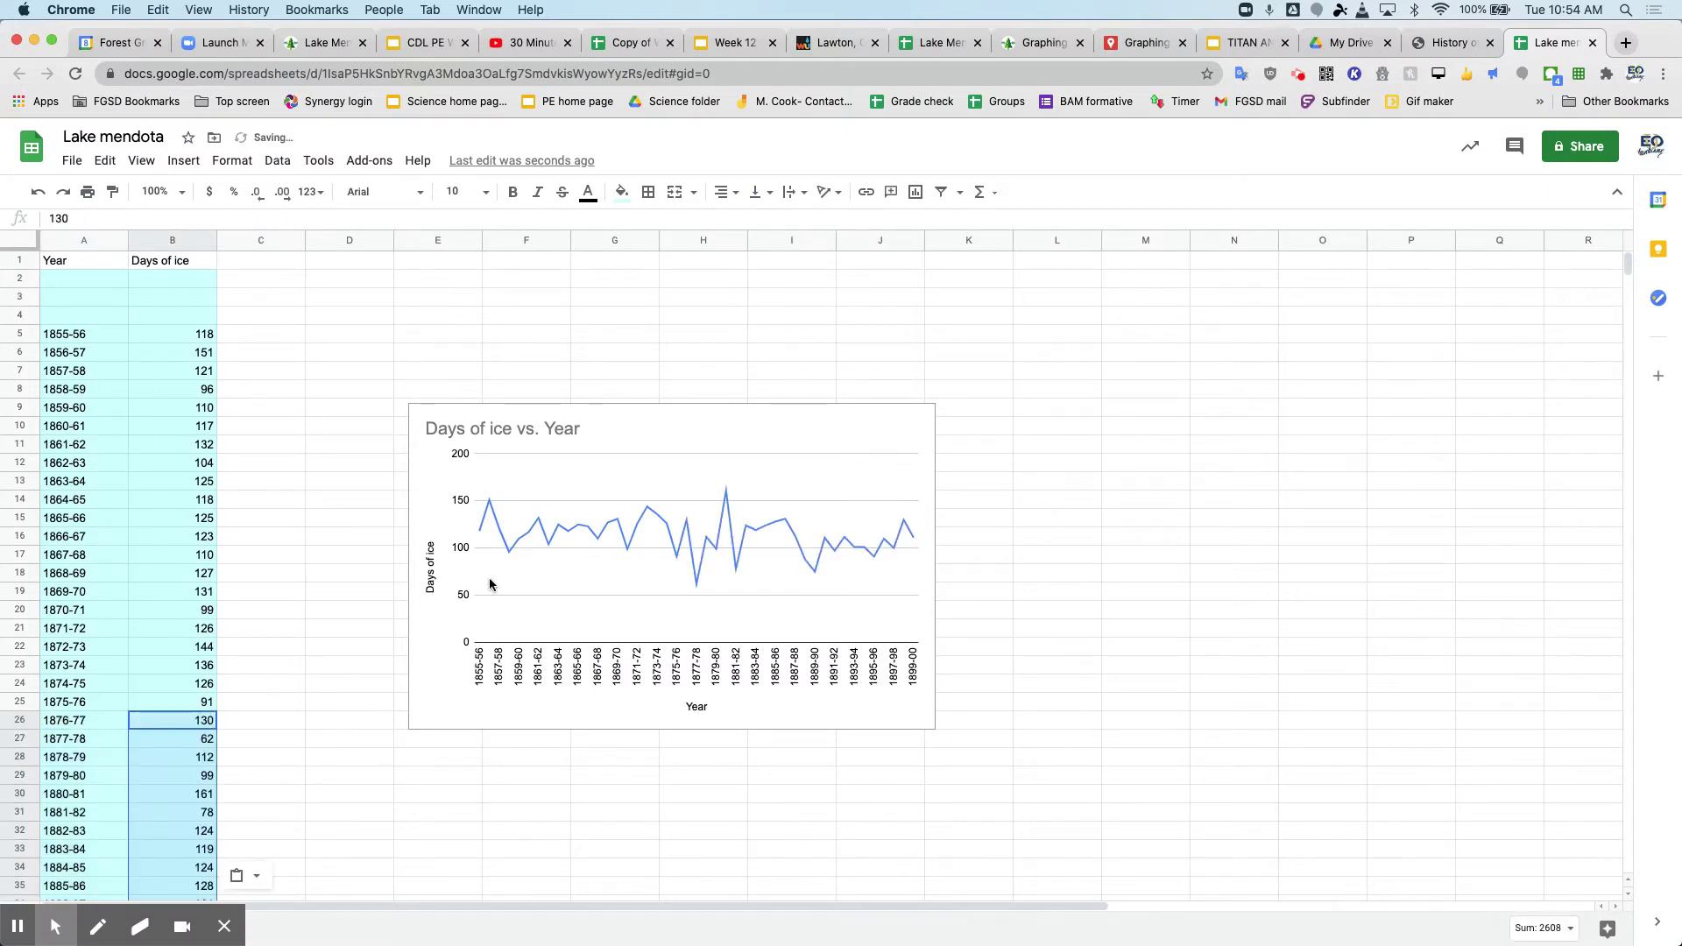